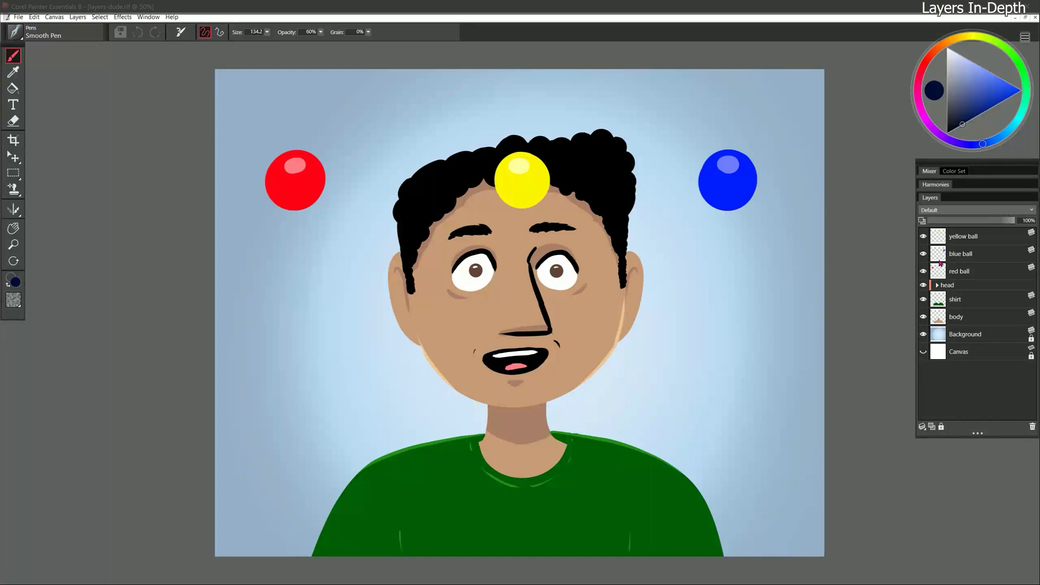
Step: Toggle the head layer's visibility, hide the shirt layer, and select the yellow ball layer
left_click(923, 285)
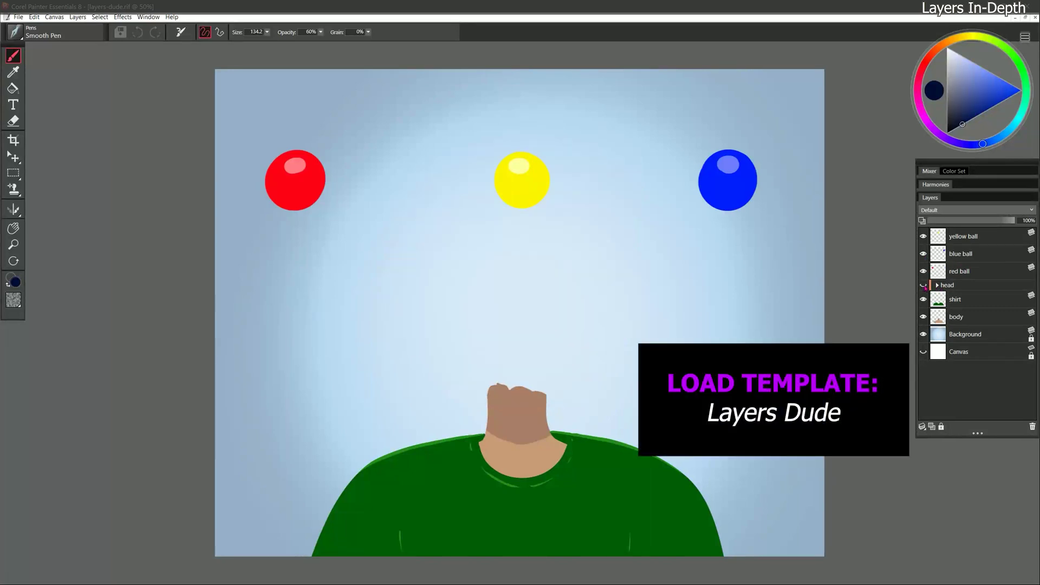
left_click(924, 285)
left_click(924, 299)
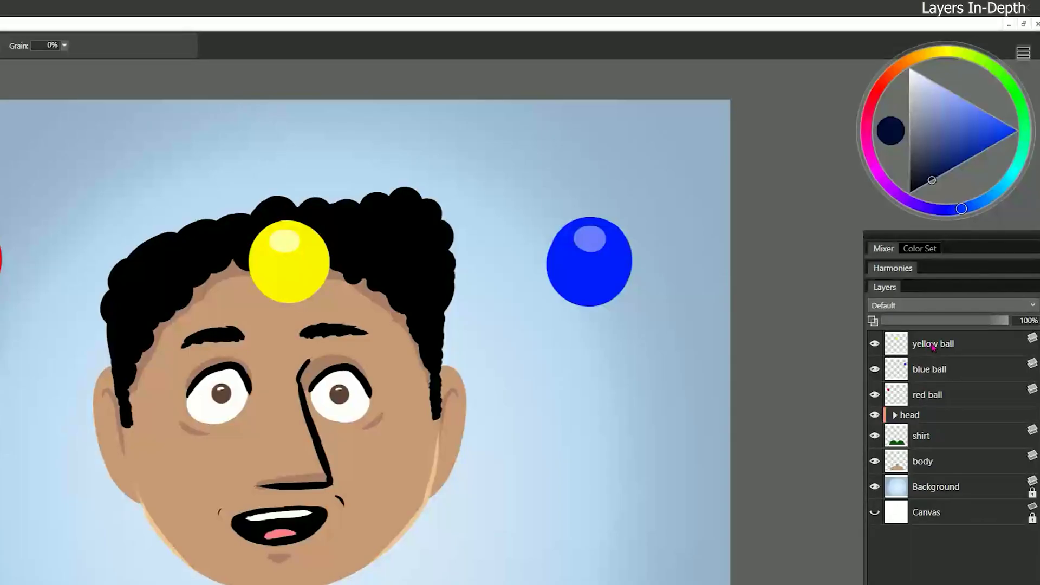
left_click(964, 239)
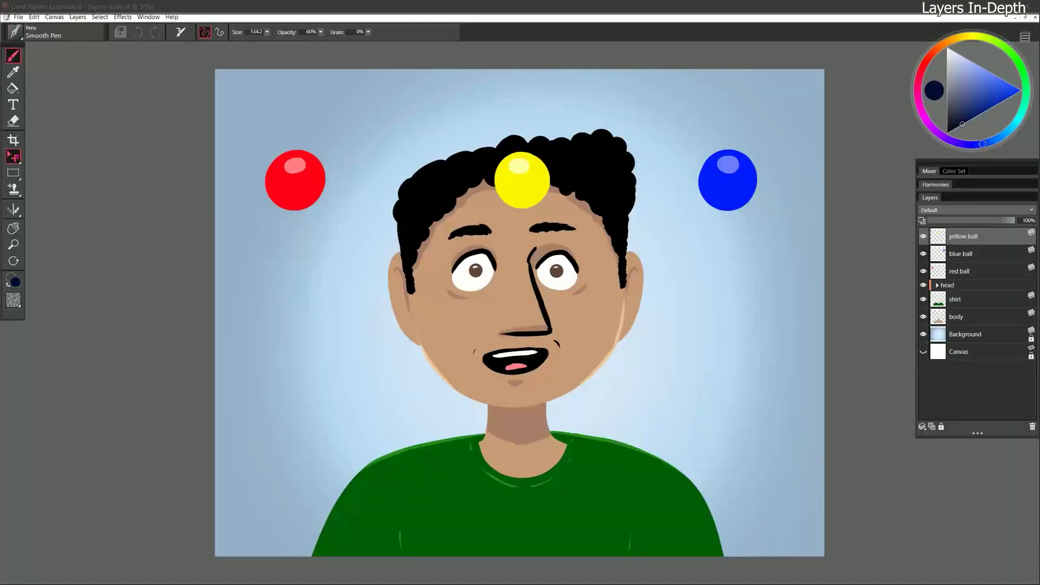
Step: With the Layer Adjuster, put the yellow ball layer below body and move the ball left of the face
left_click(13, 156)
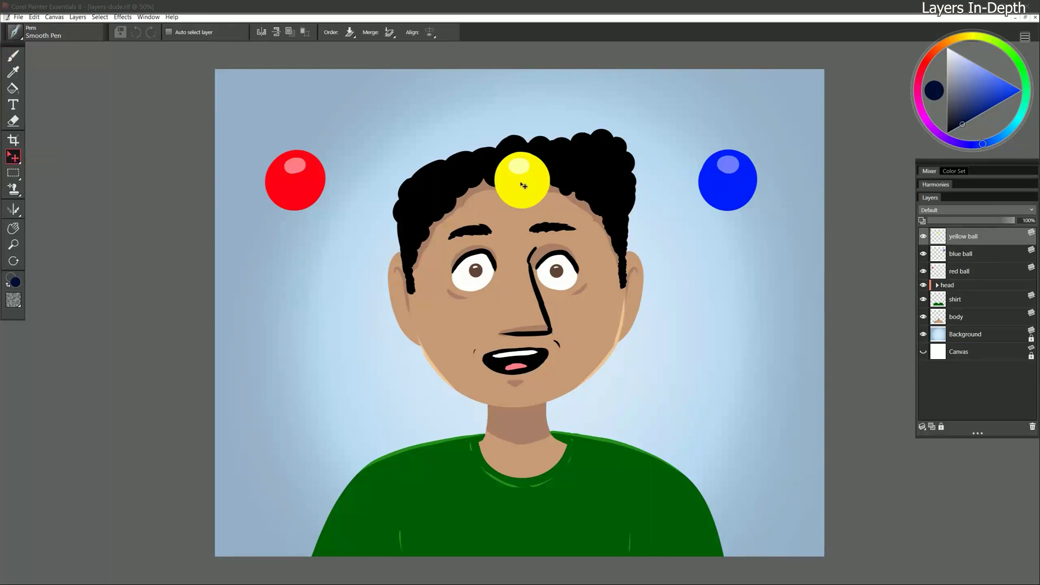
left_click_drag(525, 186, 409, 324)
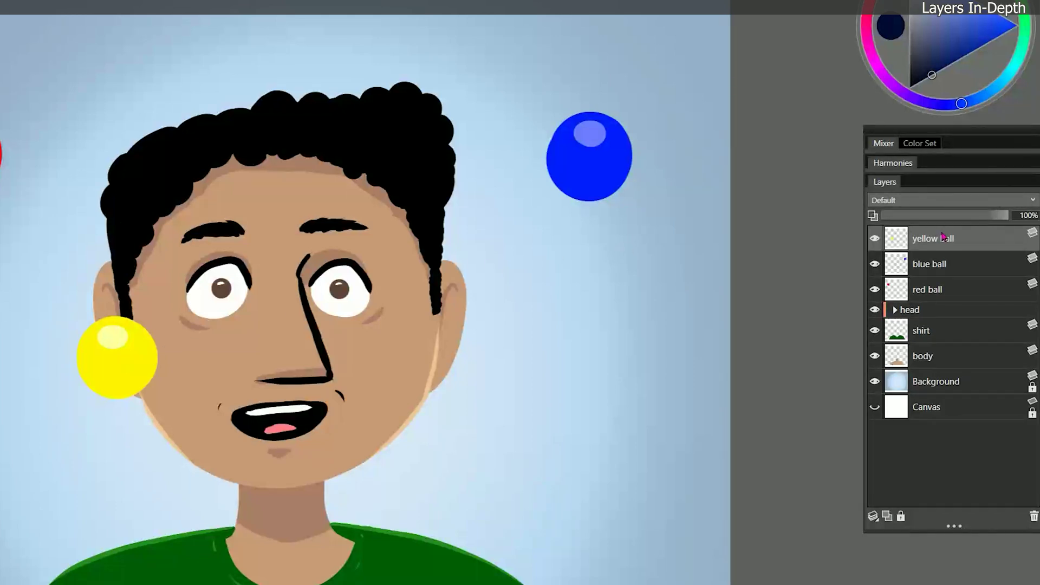
left_click_drag(942, 241, 928, 374)
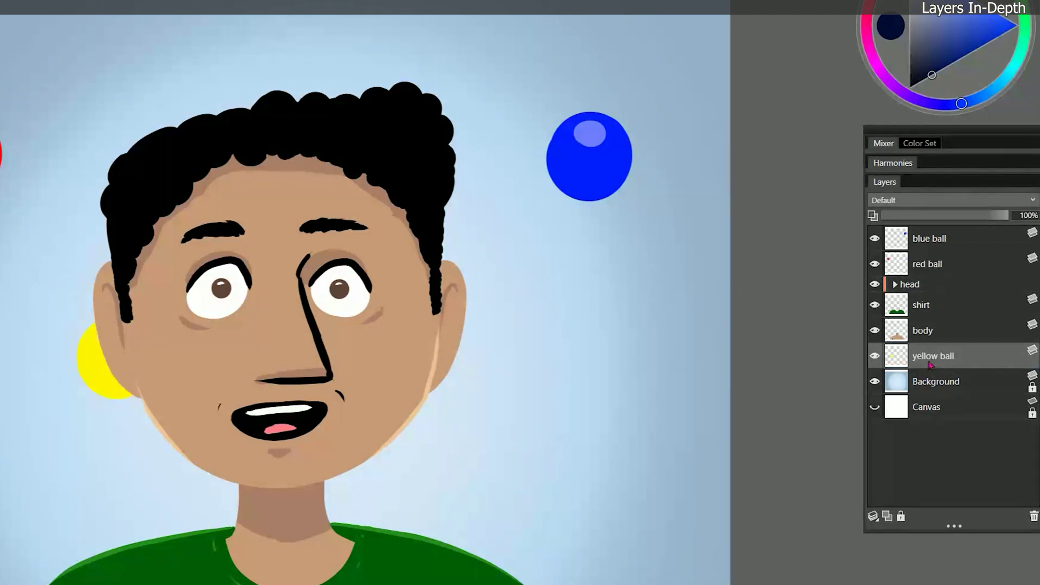
left_click_drag(134, 398, 1, 379)
left_click_drag(172, 335, 63, 371)
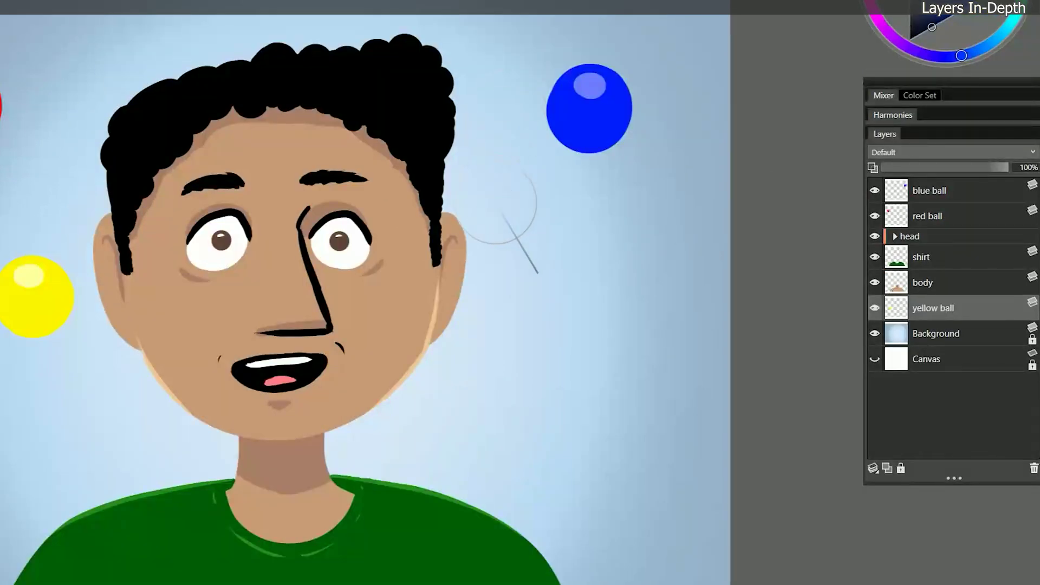
mouse_move(510, 212)
left_mouse_down()
mouse_move(505, 241)
mouse_move(548, 304)
mouse_move(436, 388)
mouse_move(504, 466)
left_mouse_up()
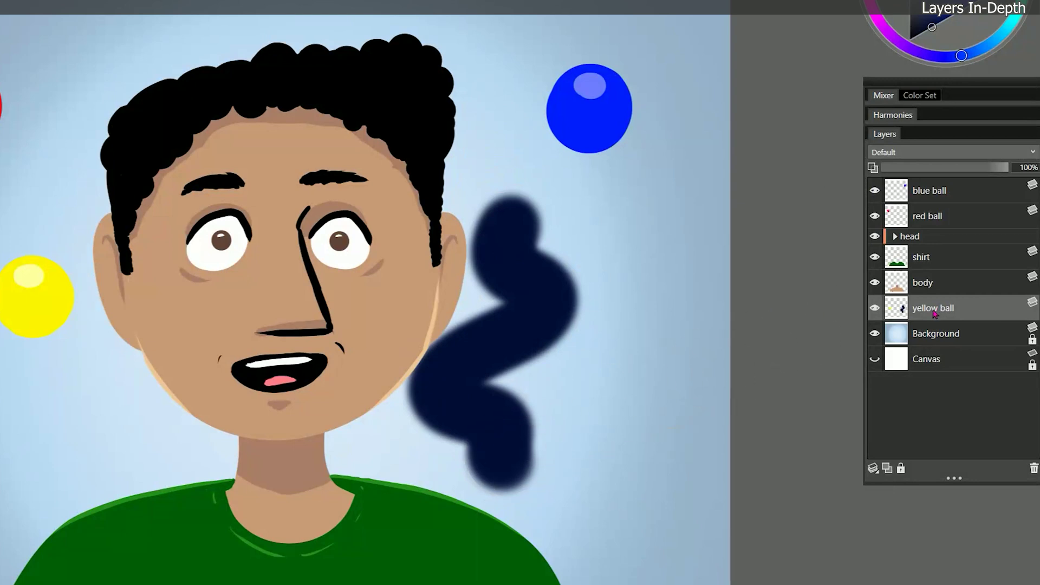
left_click(875, 309)
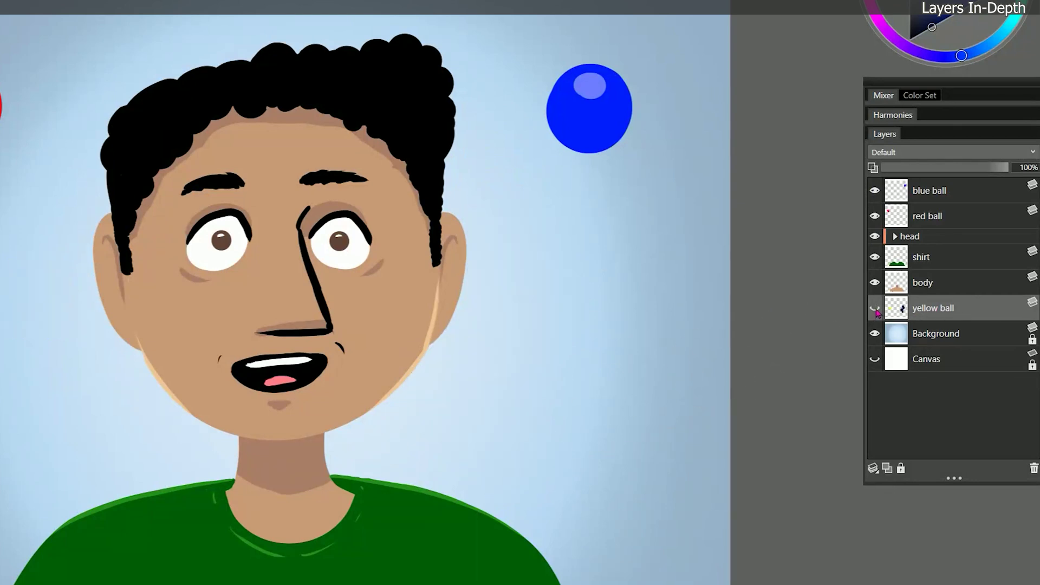
left_click(875, 308)
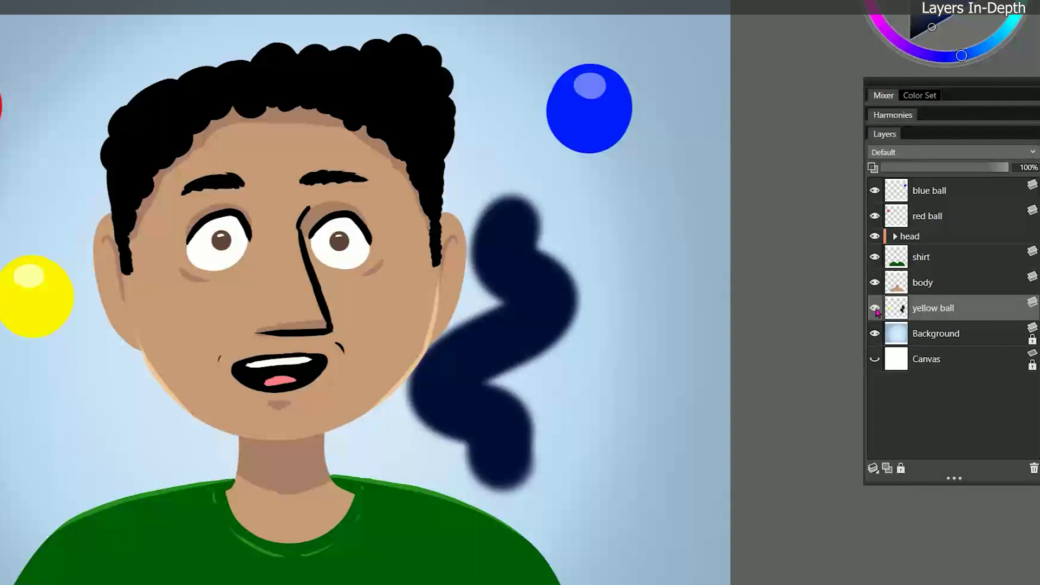
left_click(874, 308)
left_click(874, 309)
left_click(874, 309)
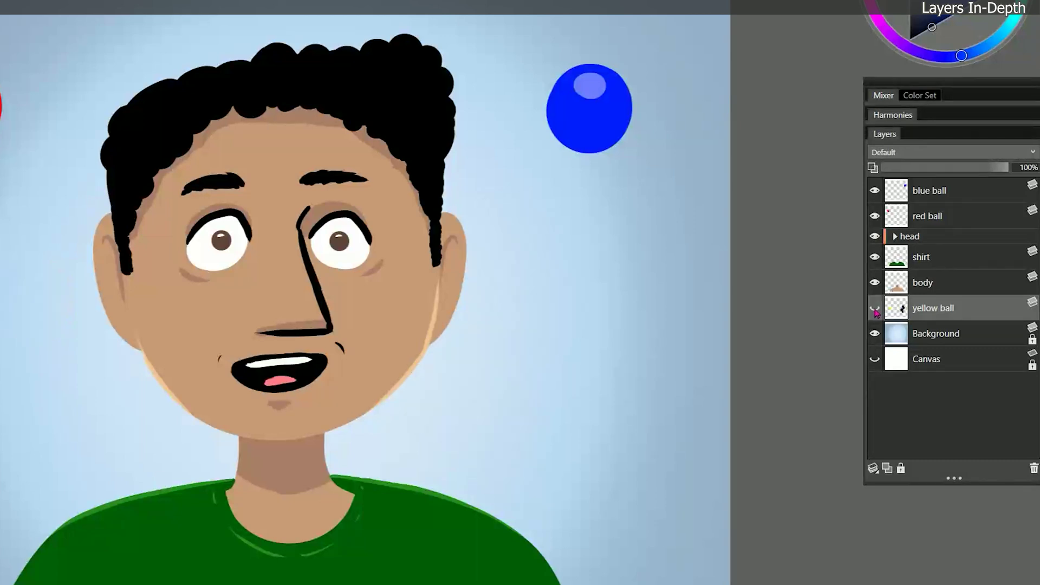
left_click(875, 308)
left_click(875, 308)
left_click(875, 309)
left_click(875, 309)
left_click(875, 308)
key("ctrl+z")
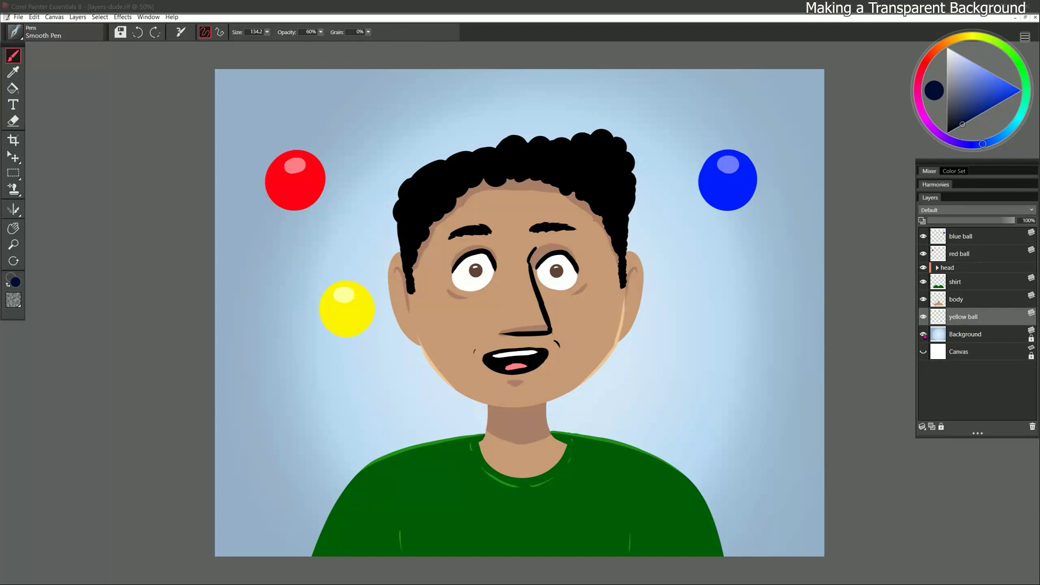
Step: Show both the white Canvas and gradient Background layers, and move the yellow ball layer above the head group
left_click(924, 335)
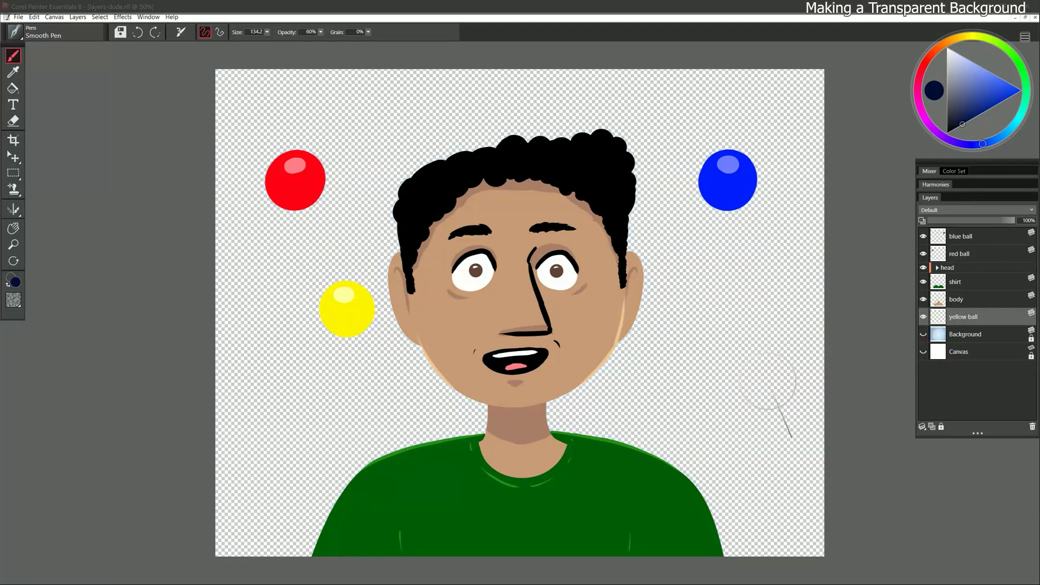
left_click(924, 352)
key("ctrl+z")
left_click(924, 353)
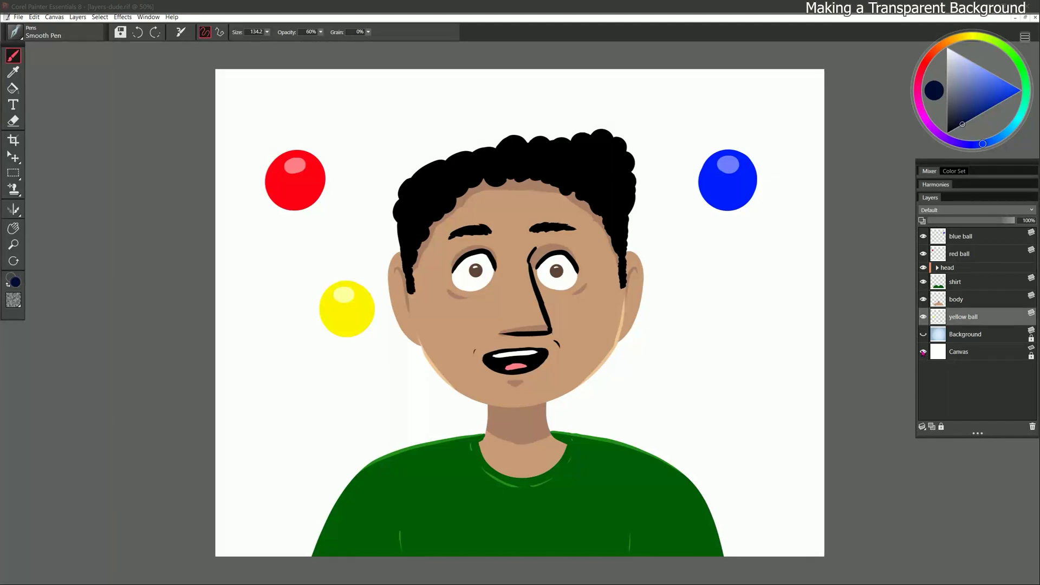
left_click(924, 334)
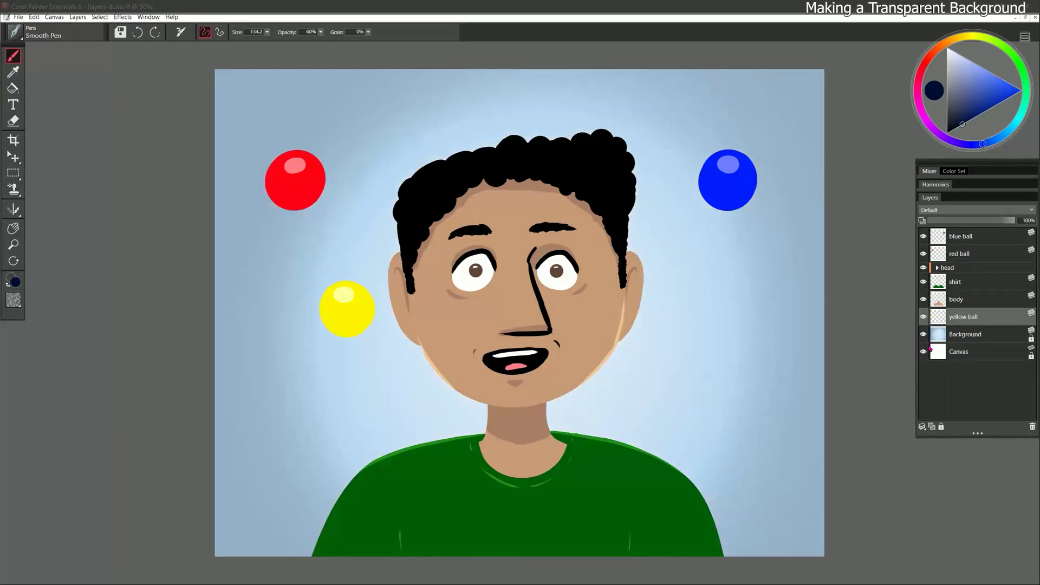
left_click_drag(963, 316, 955, 259)
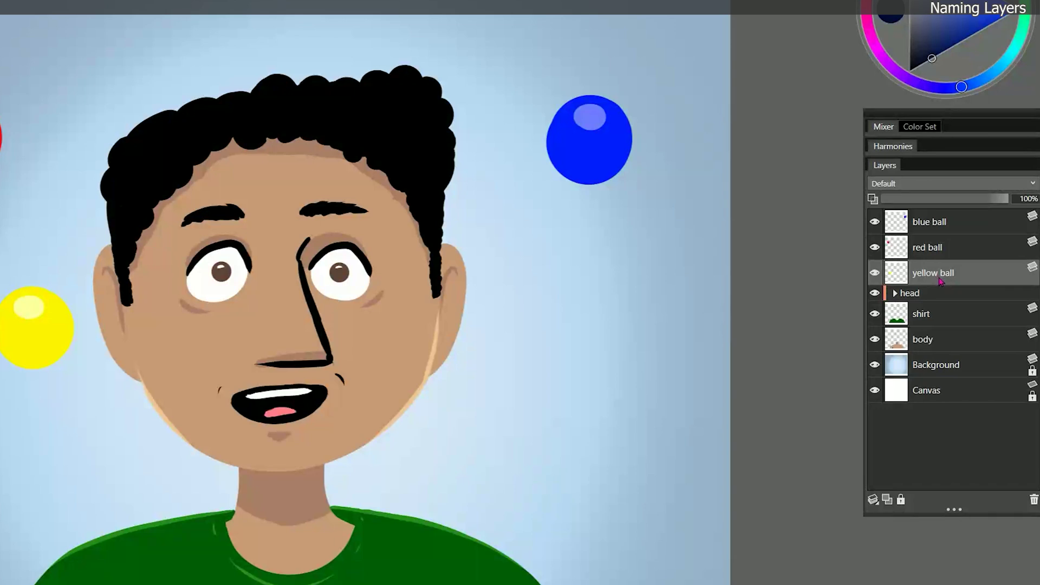
Step: Expand the head group, select its hair, eyes, mouth, face and ears layers in turn, then hide the shirt layer
left_click(896, 293)
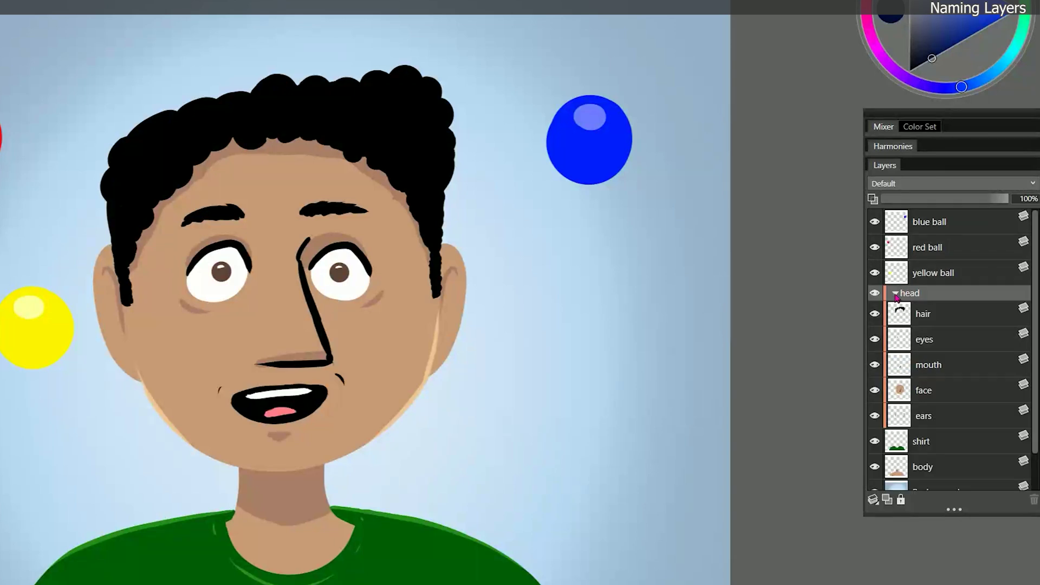
left_click(927, 320)
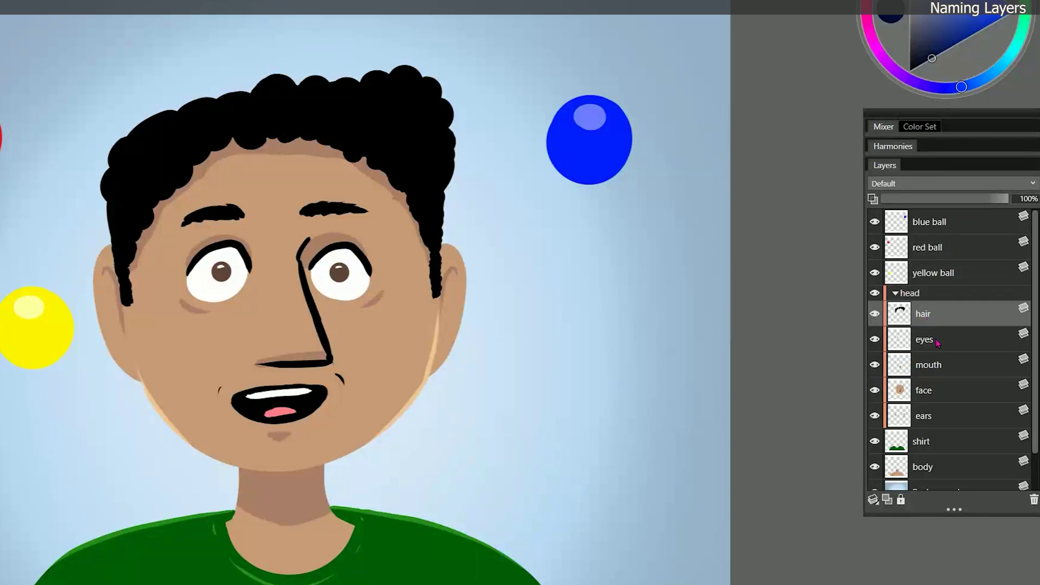
left_click(938, 340)
left_click(949, 368)
left_click(945, 391)
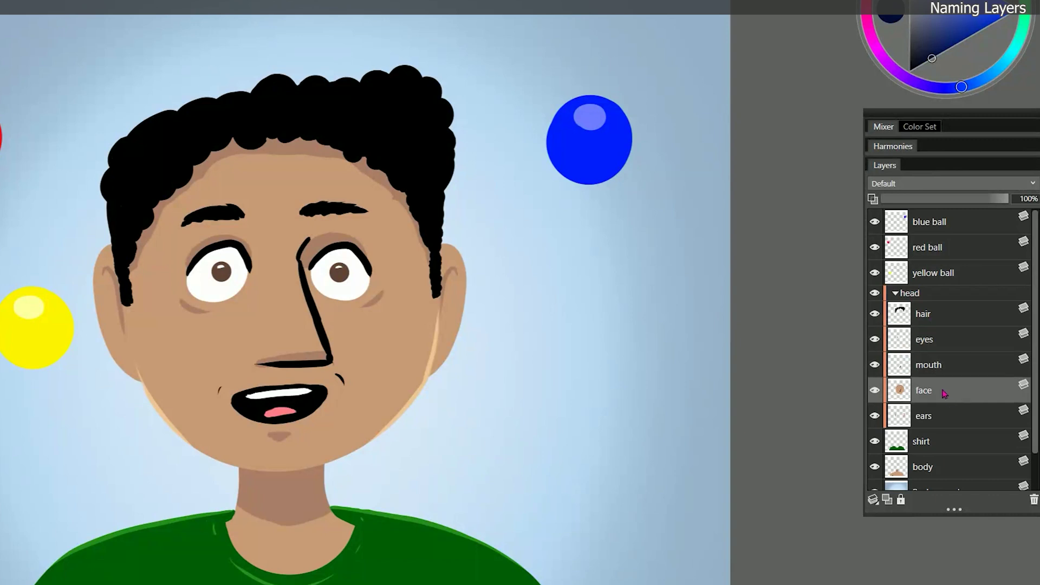
left_click(943, 420)
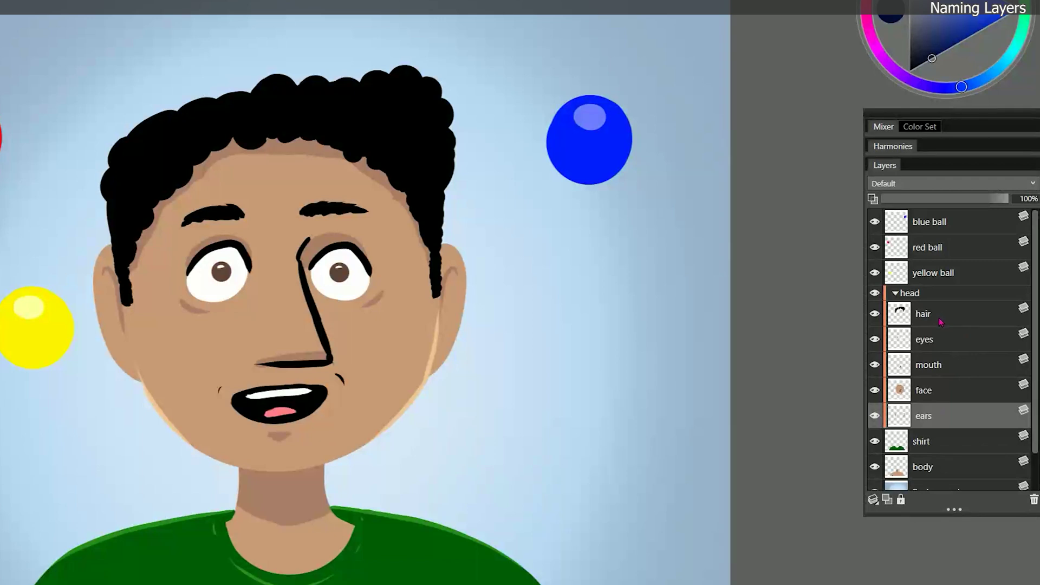
left_click(929, 445)
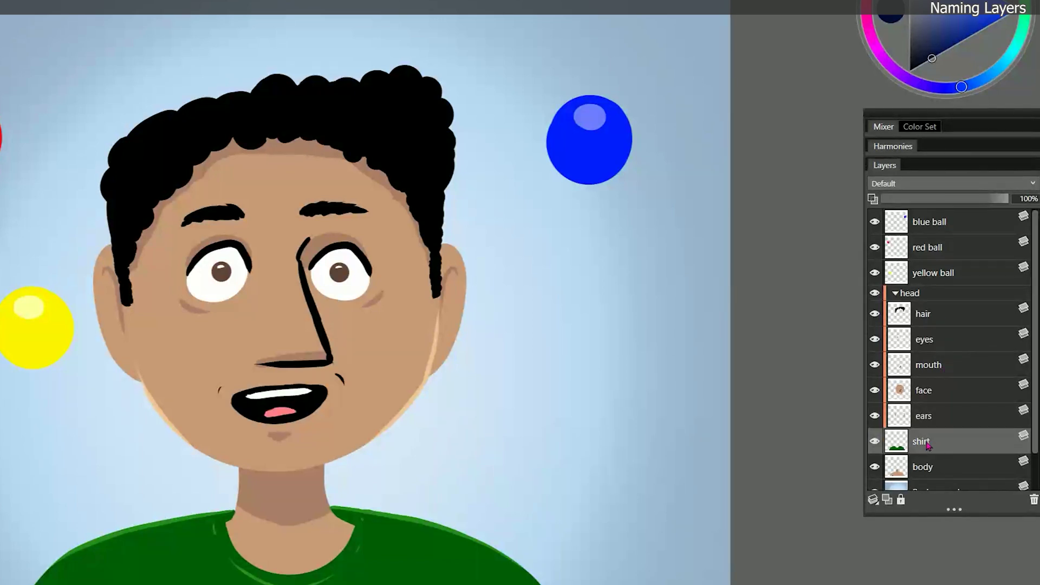
left_click(875, 443)
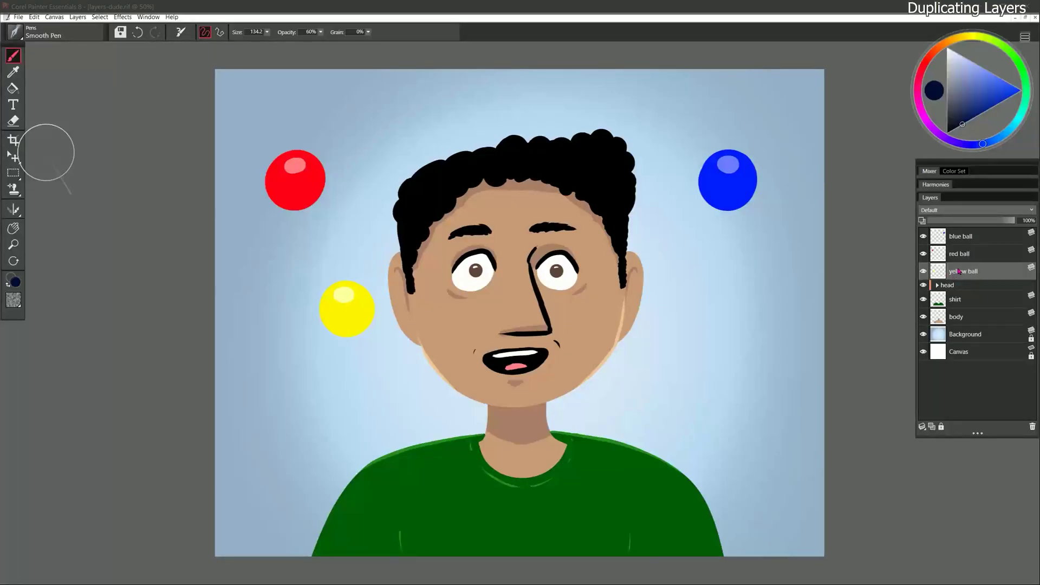
Step: Copy and paste the yellow ball as a new layer, placed beside the original ball
left_click(33, 17)
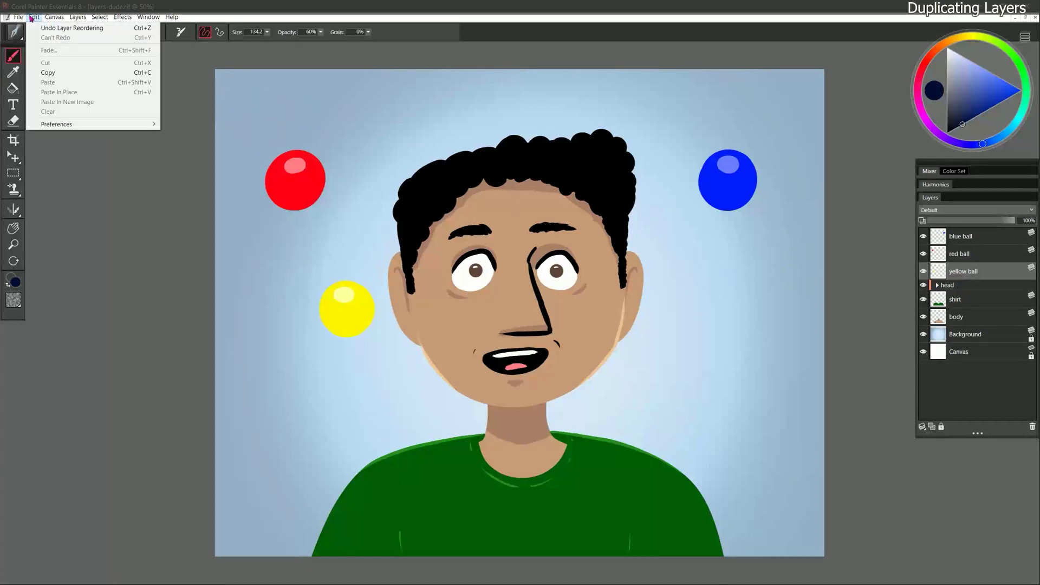
left_click(48, 73)
left_click(33, 17)
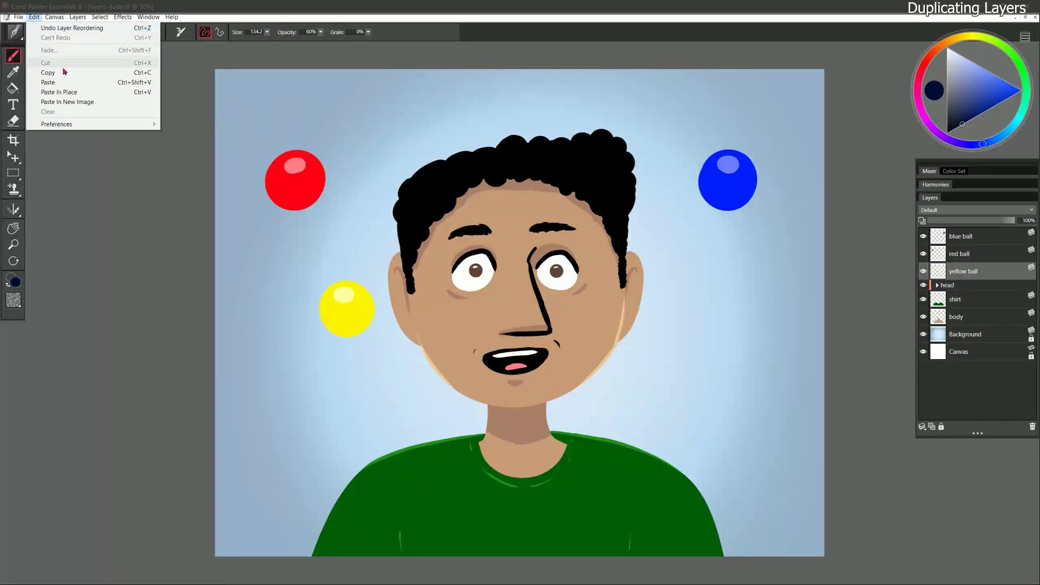
left_click(48, 83)
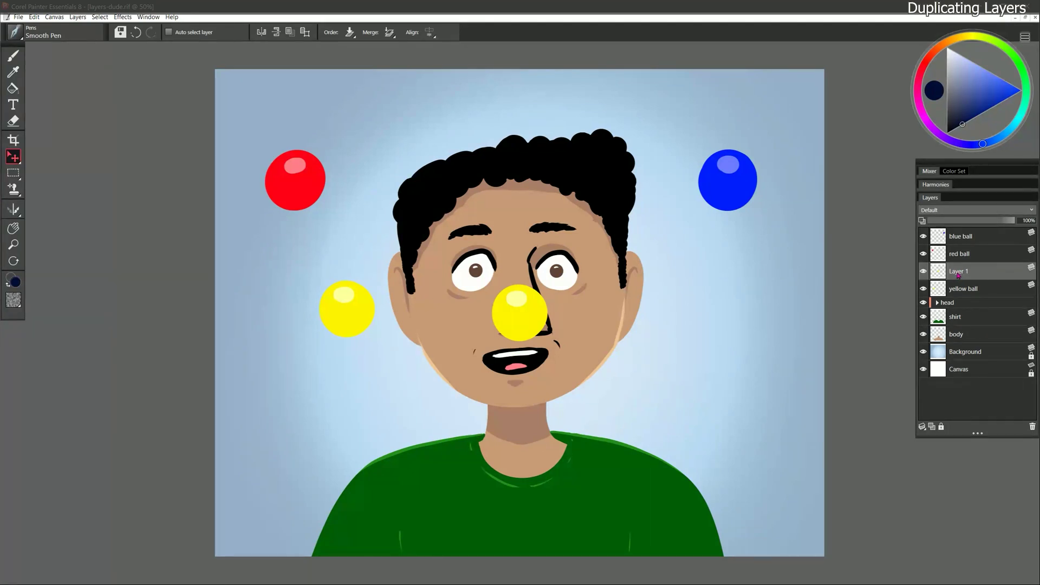
left_click_drag(528, 320, 289, 354)
Step: Duplicate the yellow ball layer and move the copy below the original
left_click(967, 290)
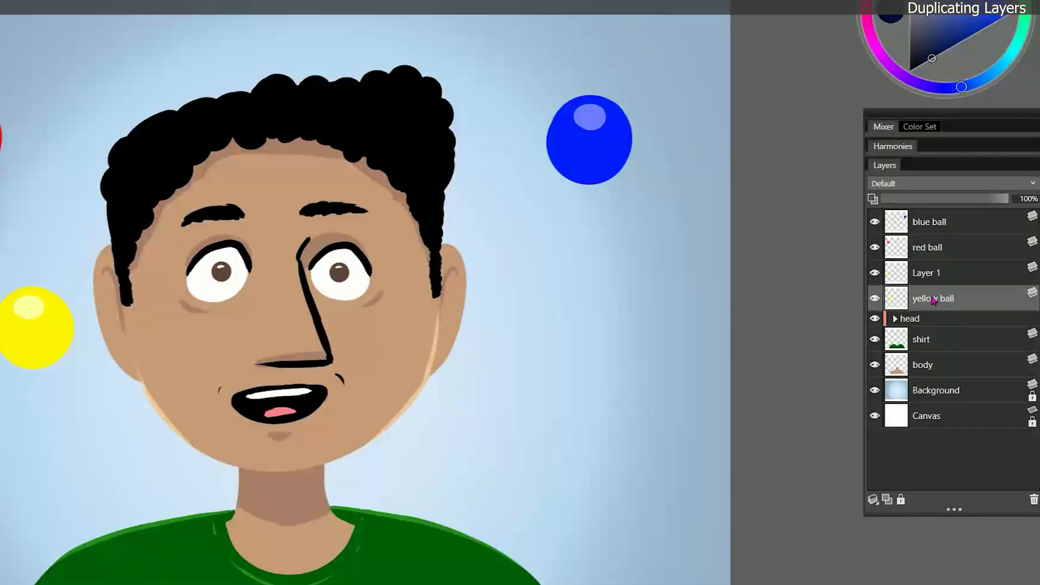
right_click(939, 299)
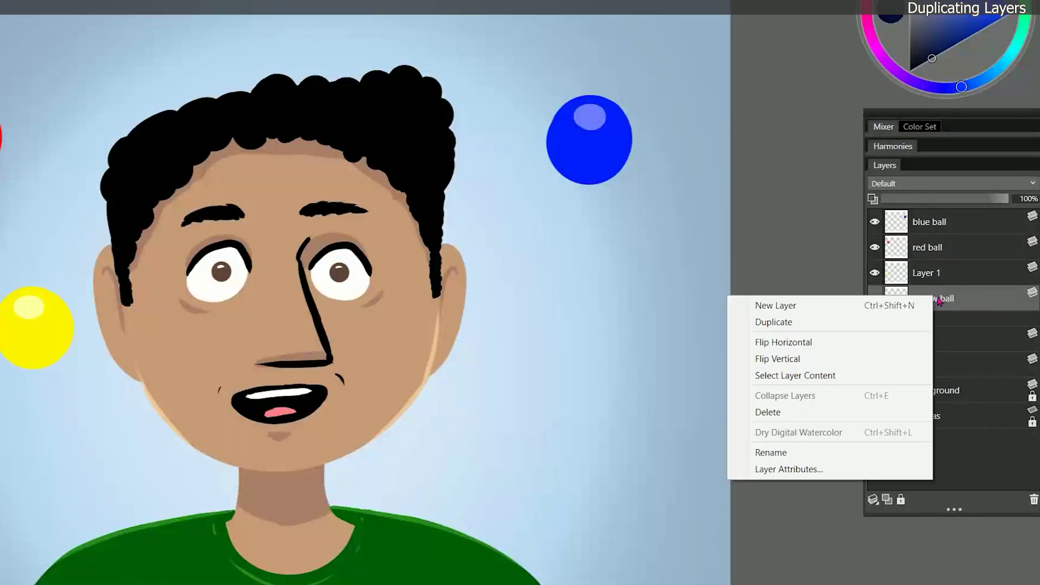
left_click(882, 321)
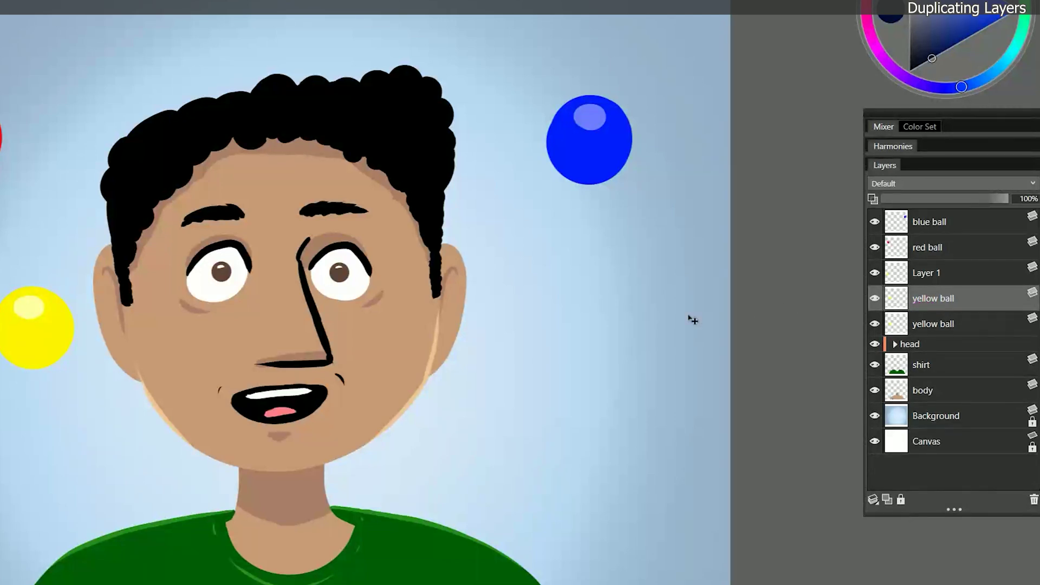
left_click_drag(57, 335, 103, 432)
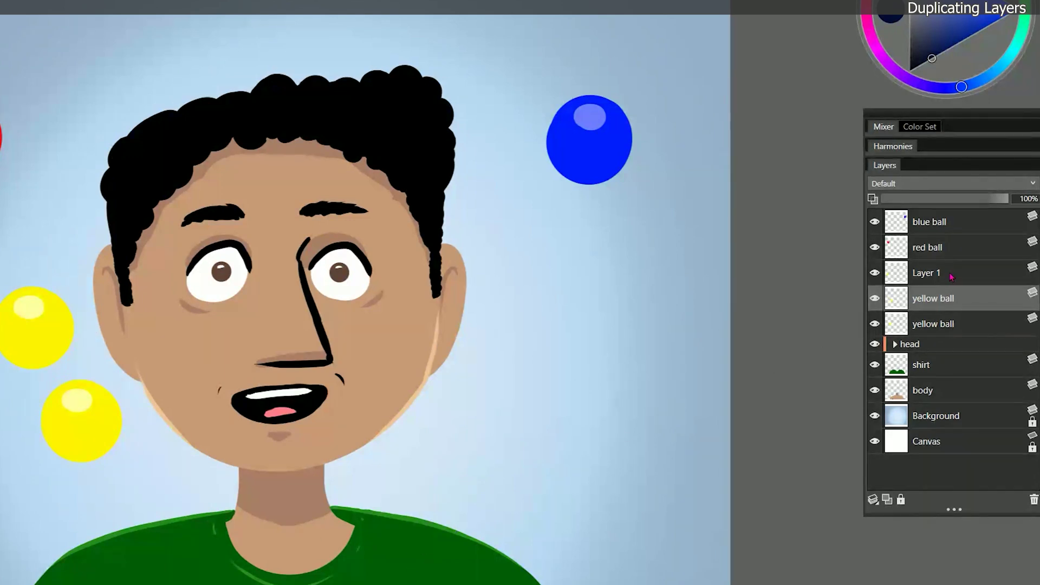
Step: Duplicate all three yellow ball layers, move the copies over the head, then delete the extra copies
left_click(951, 274)
left_click(944, 325, "shift")
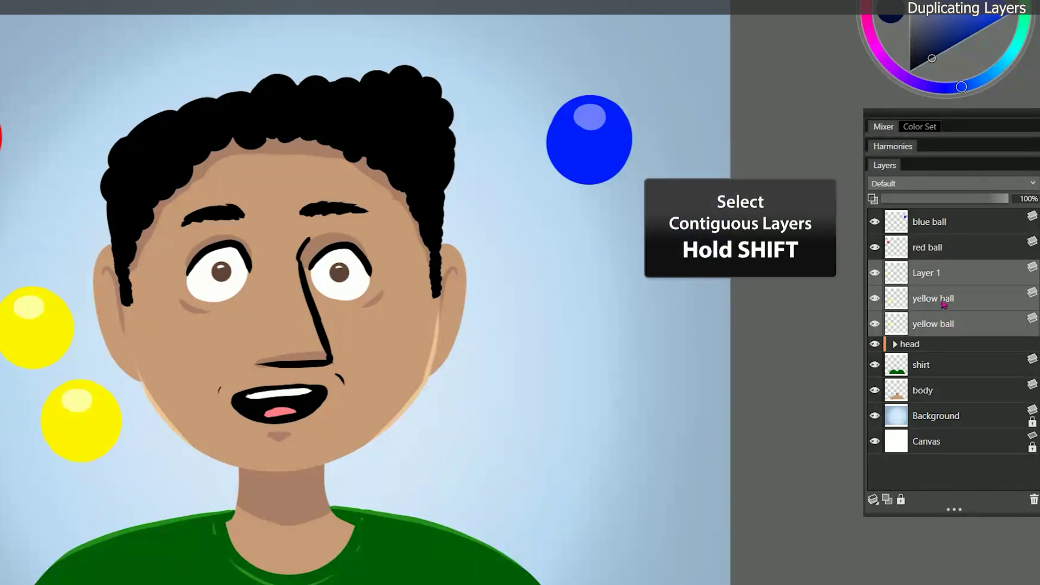
right_click(943, 305)
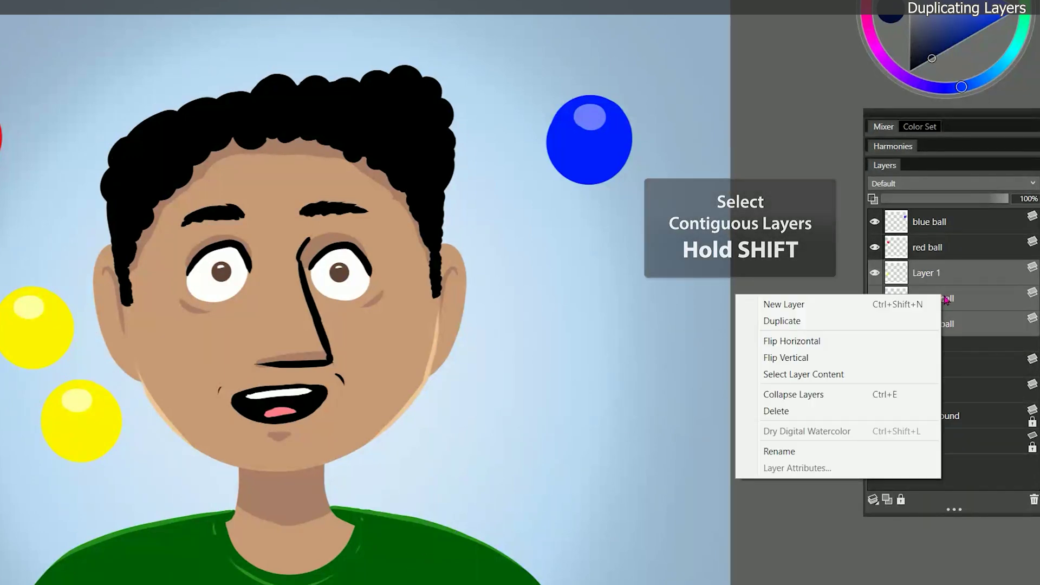
left_click(869, 323)
mouse_move(131, 481)
left_mouse_down()
mouse_move(187, 293)
mouse_move(248, 175)
left_mouse_up()
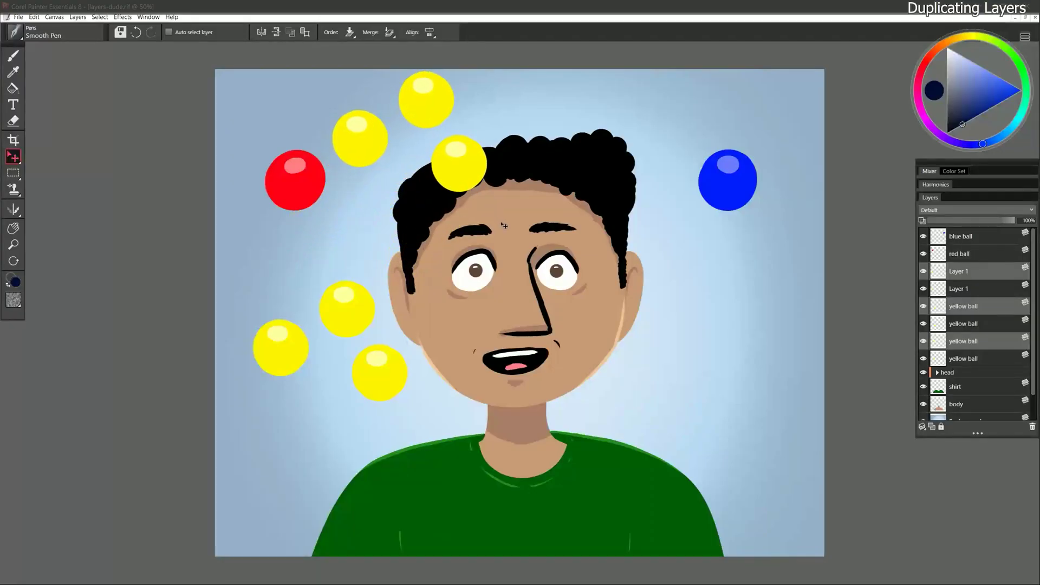
left_click(985, 277)
left_click(1002, 340, "shift")
left_click(1032, 427)
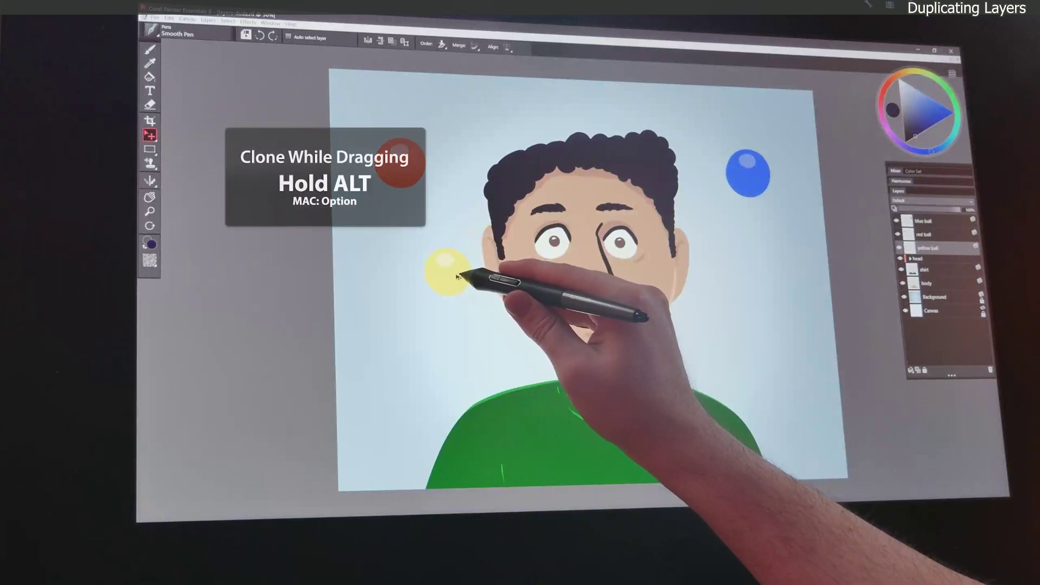
Step: Alt-drag the yellow ball twice to make two clones below and to its left
left_click_drag(462, 275, 419, 326)
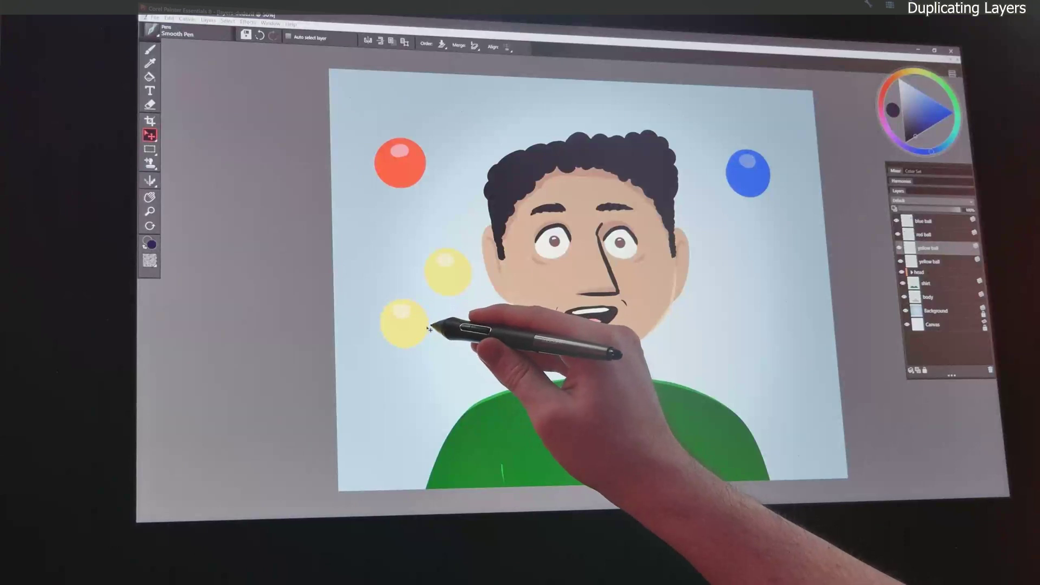
left_click_drag(419, 328, 392, 250)
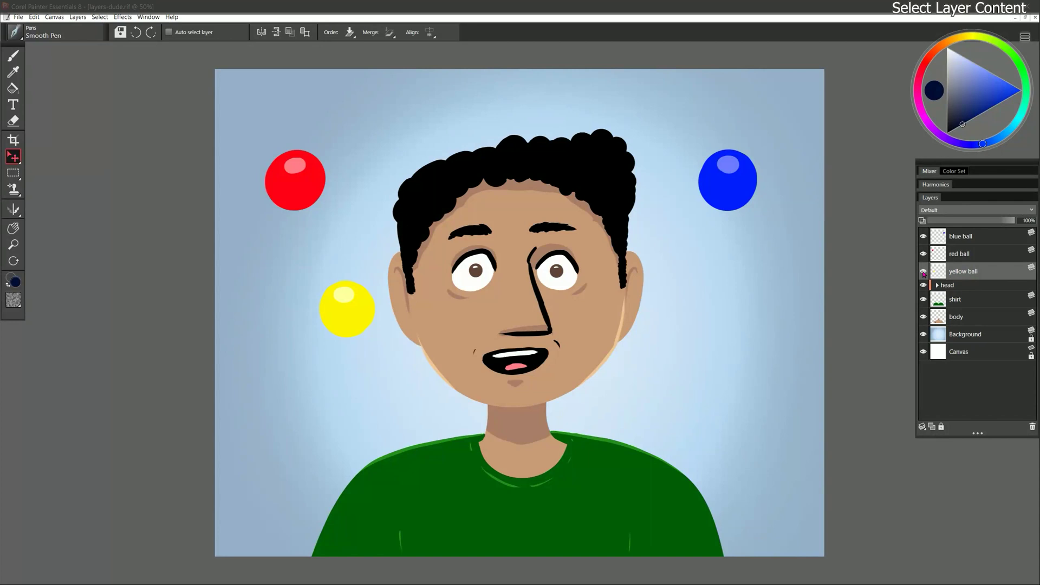
Step: Use Effects > Tonal Control > Adjust Colors to shift the yellow ball's hue to green
left_click(923, 273)
left_click(924, 272)
left_click(123, 16)
mouse_move(220, 65)
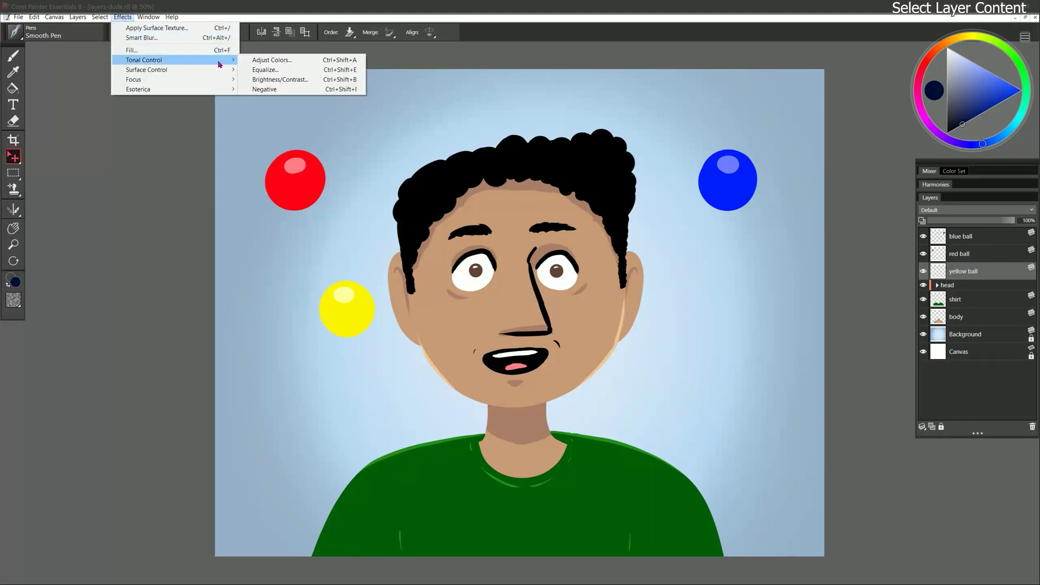
left_click(271, 60)
mouse_move(539, 284)
left_mouse_down()
mouse_move(510, 287)
mouse_move(558, 286)
left_mouse_up()
left_click(547, 333)
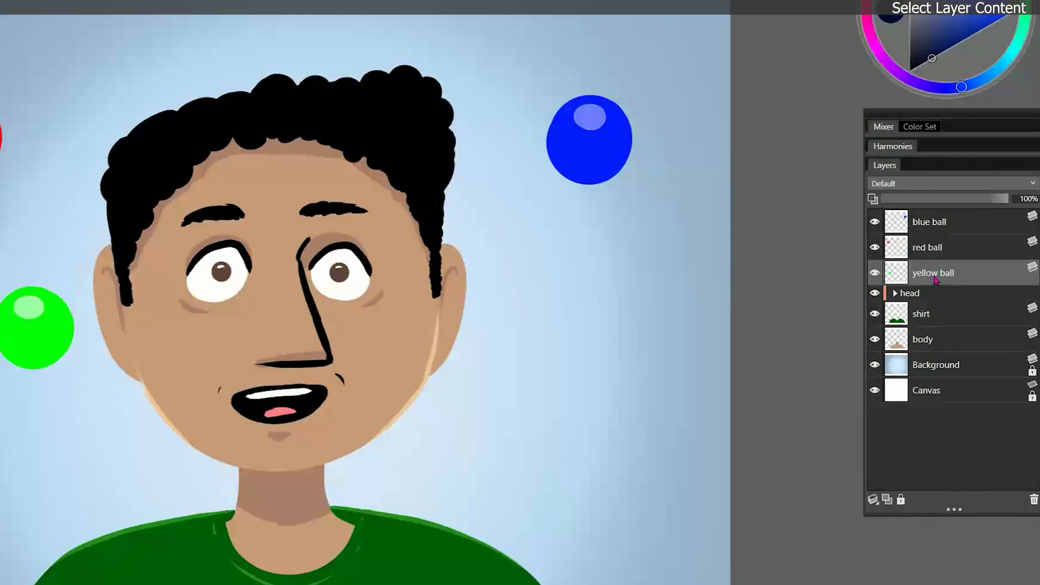
Step: Rename the ball's layer to 'green ball'
double_click(964, 272)
type("green ball")
key("Return")
Step: Select the green ball layer's content, switch to the brush, sample the green, and shrink the brush
right_click(925, 275)
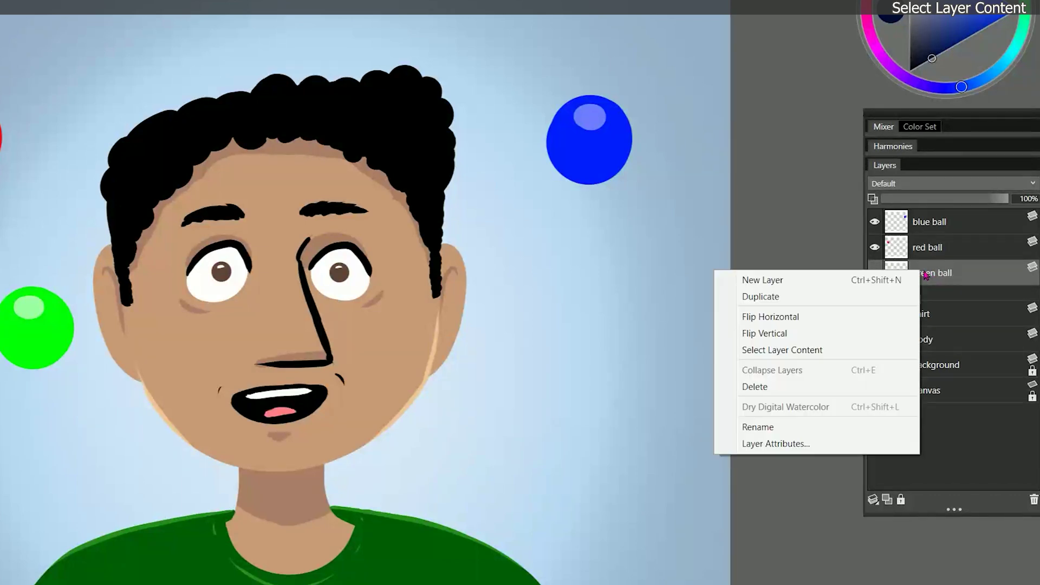
left_click(834, 351)
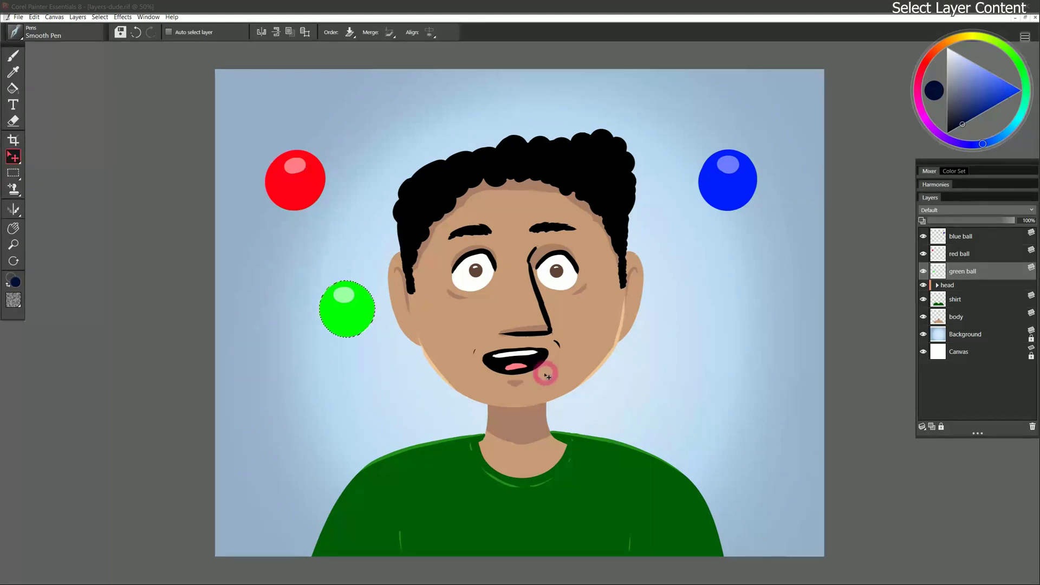
key("b")
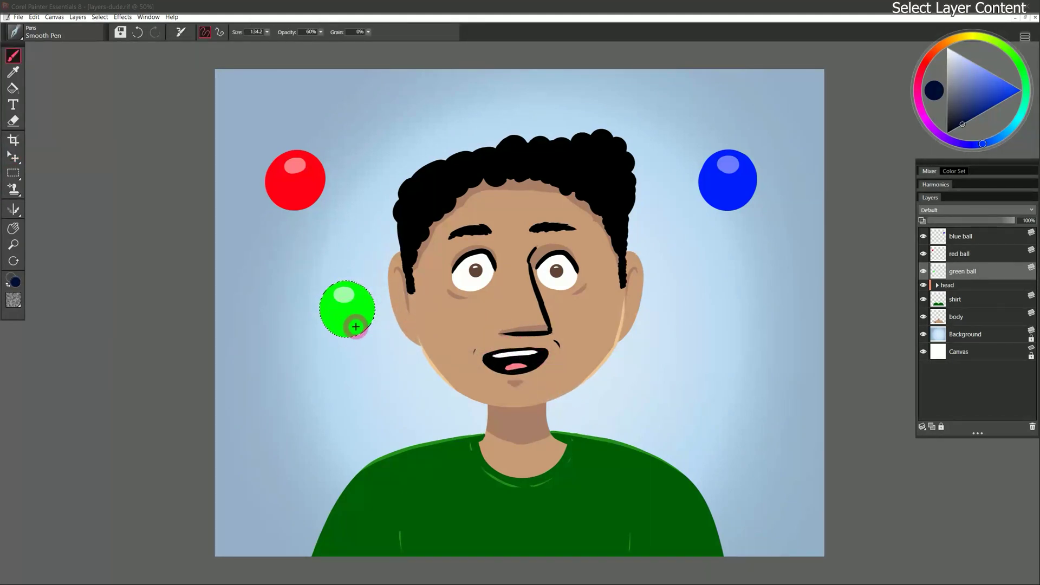
left_click(355, 326, "alt")
key("[")
key("[")
key("[")
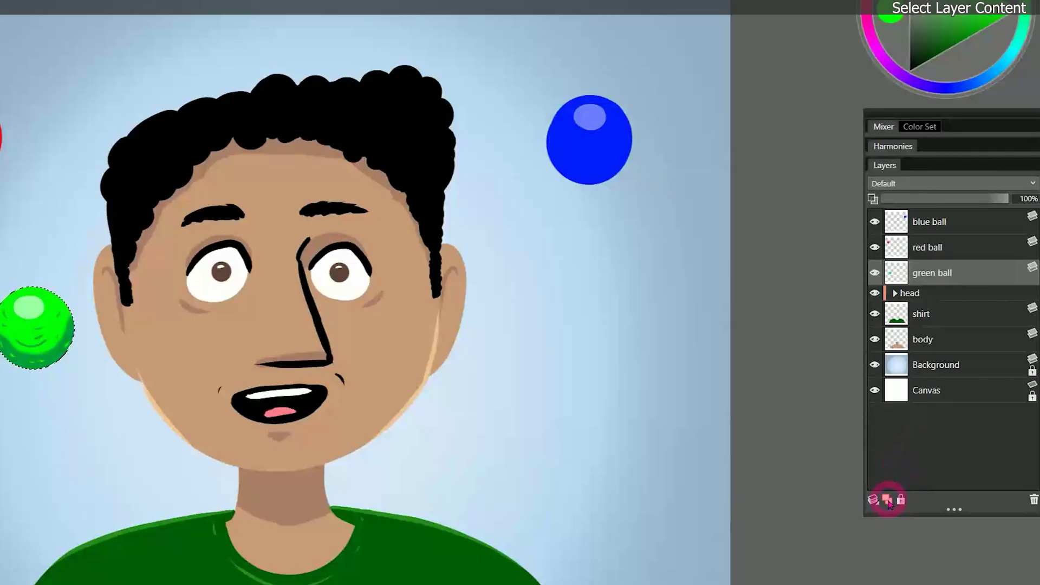
Step: Add a new layer above the green ball with its composite method set to Color
left_click(932, 426)
left_click(961, 211)
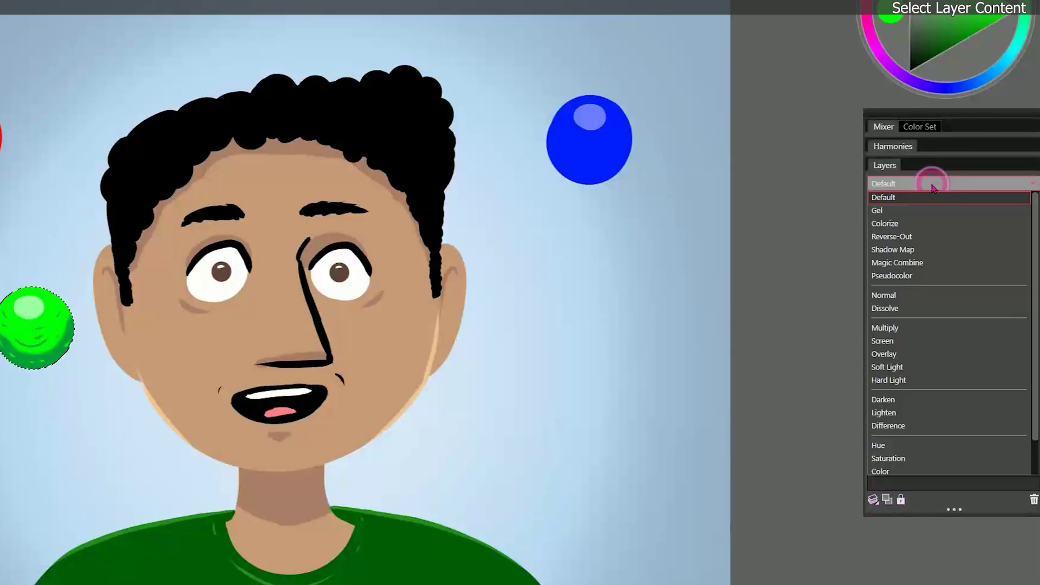
key("n")
scroll(915, 347, "down", 1)
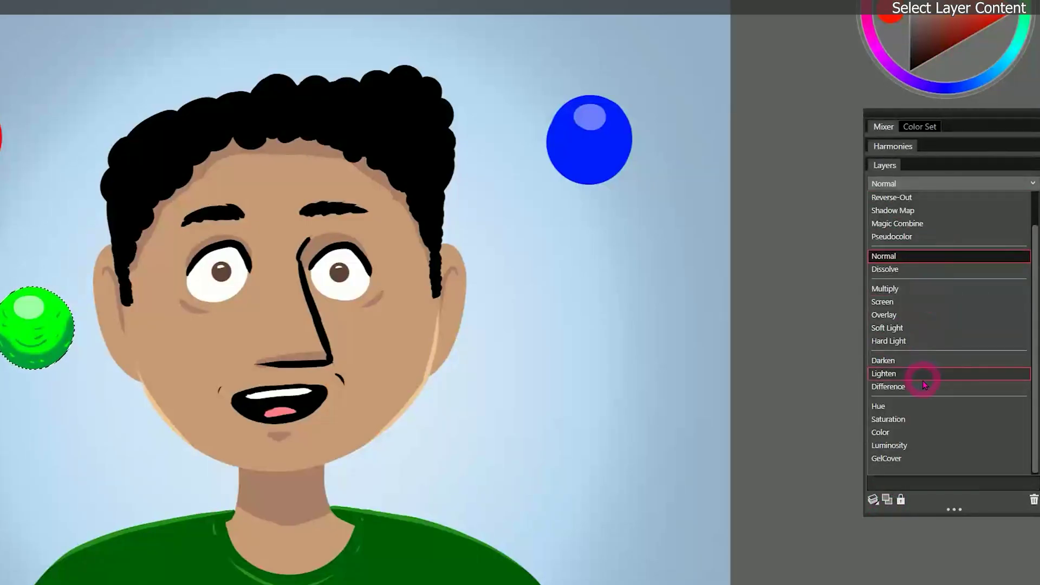
left_click(902, 432)
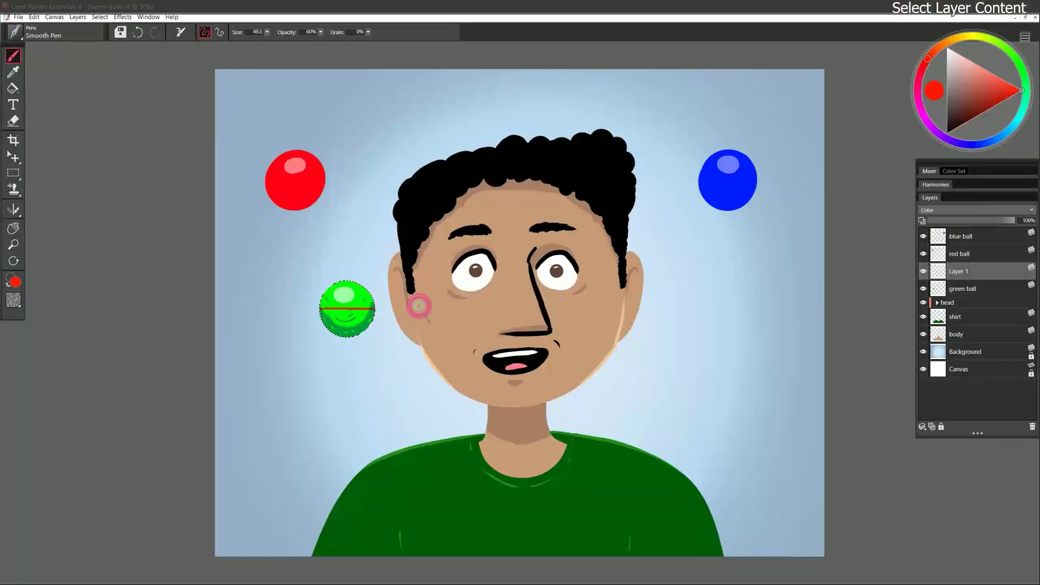
Step: Paint a red stripe across the green ball on Layer 1, toggling the layer to compare
left_click_drag(417, 304, 310, 304)
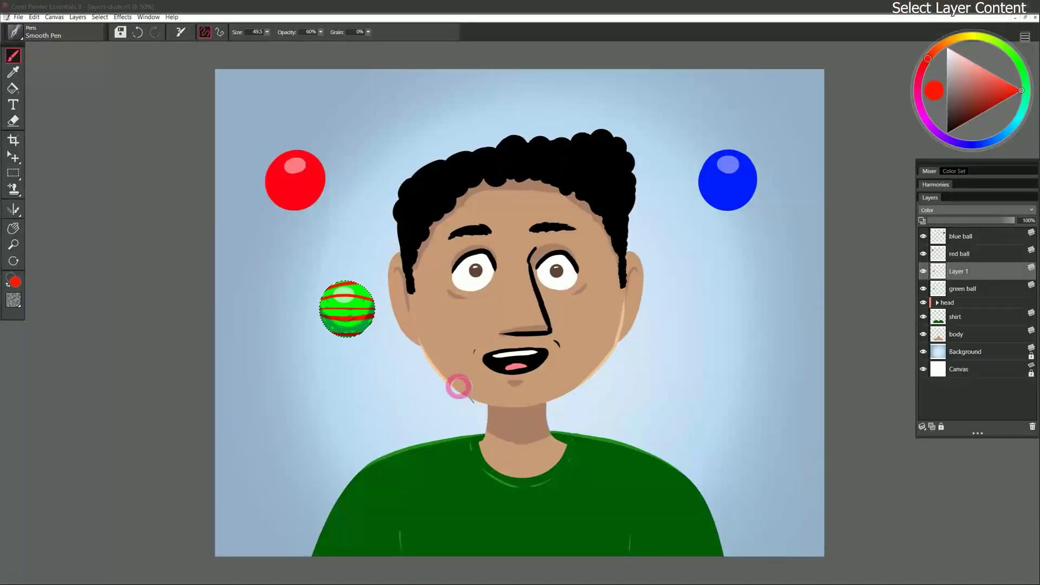
left_click(924, 270)
left_click(923, 271)
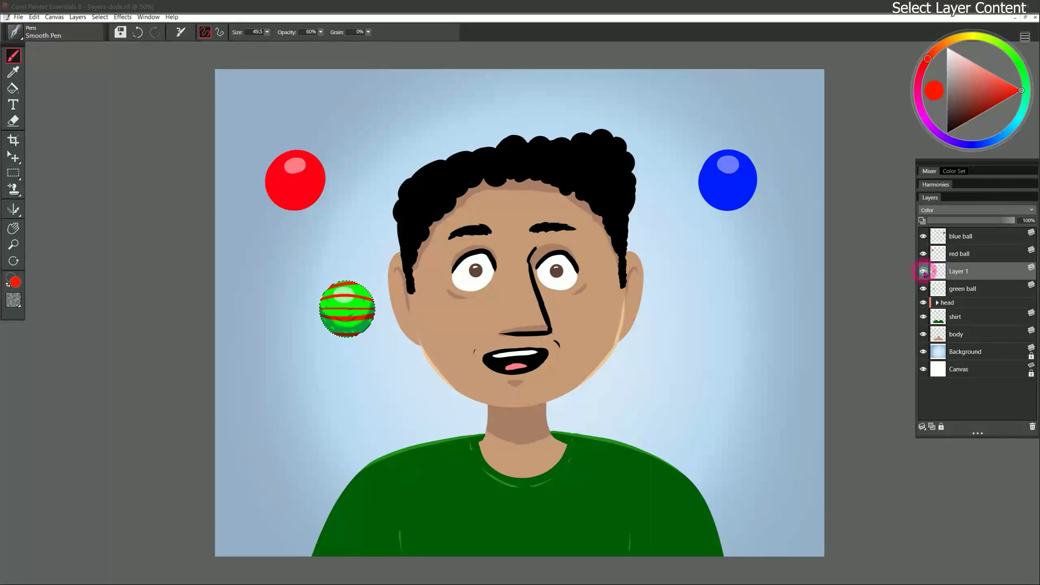
left_click(923, 271)
left_click(923, 271)
left_click(923, 271)
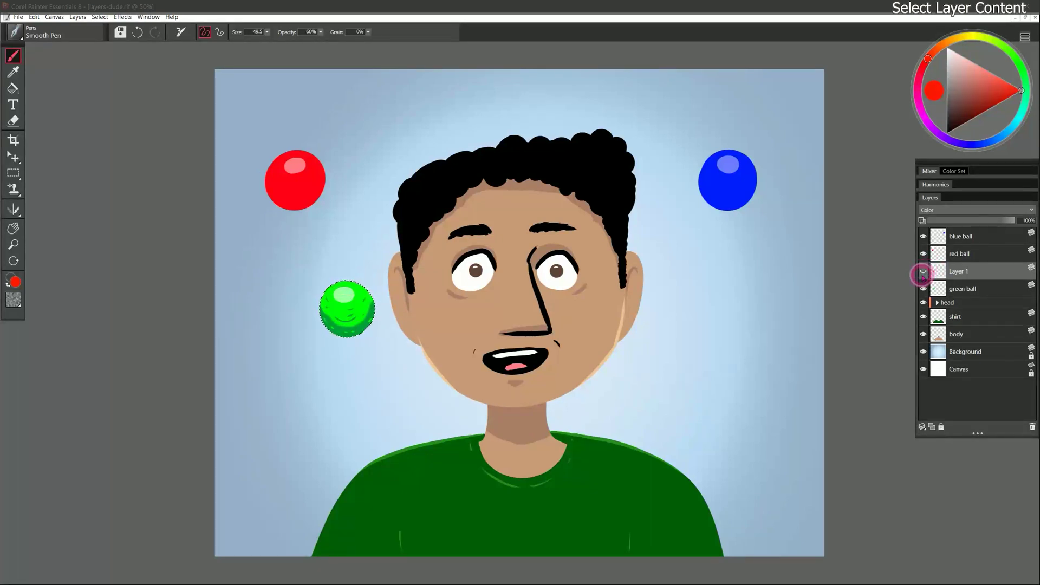
left_click(923, 271)
left_click(973, 279)
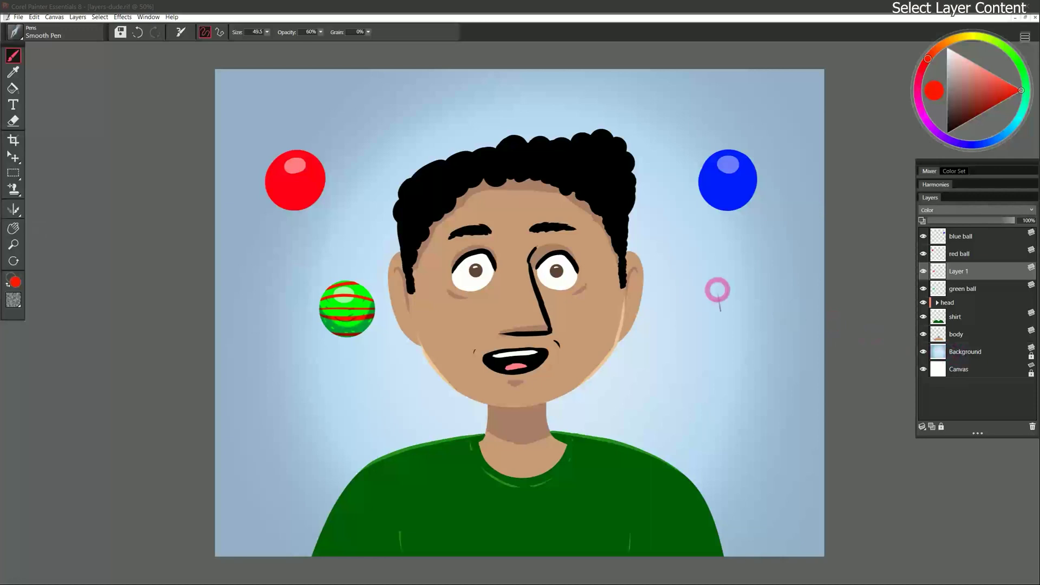
left_click(18, 16)
Step: Revert the picture to its last saved version, then browse the Layers menu without choosing anything
left_click(39, 82)
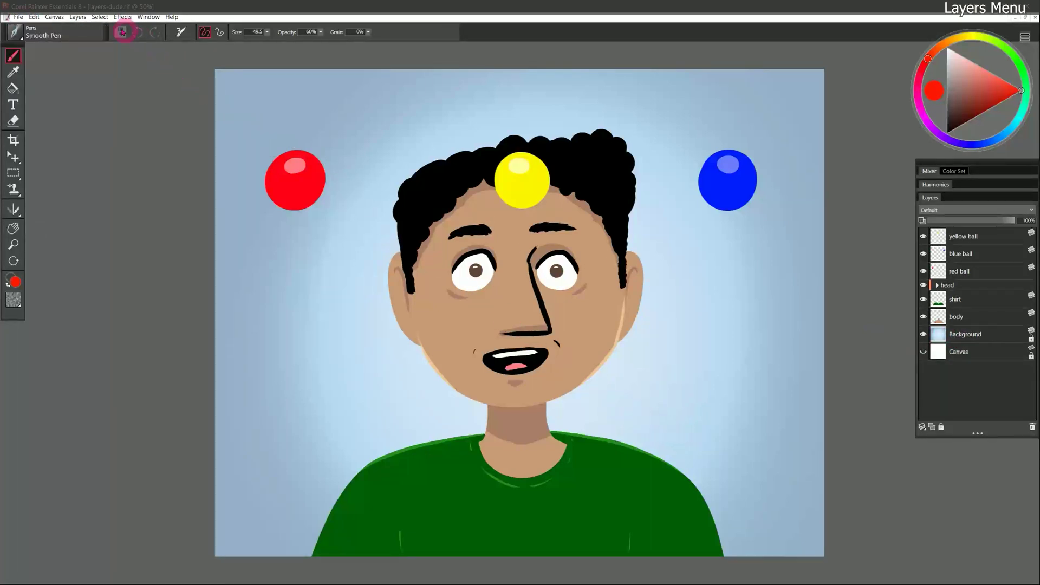
left_click(78, 17)
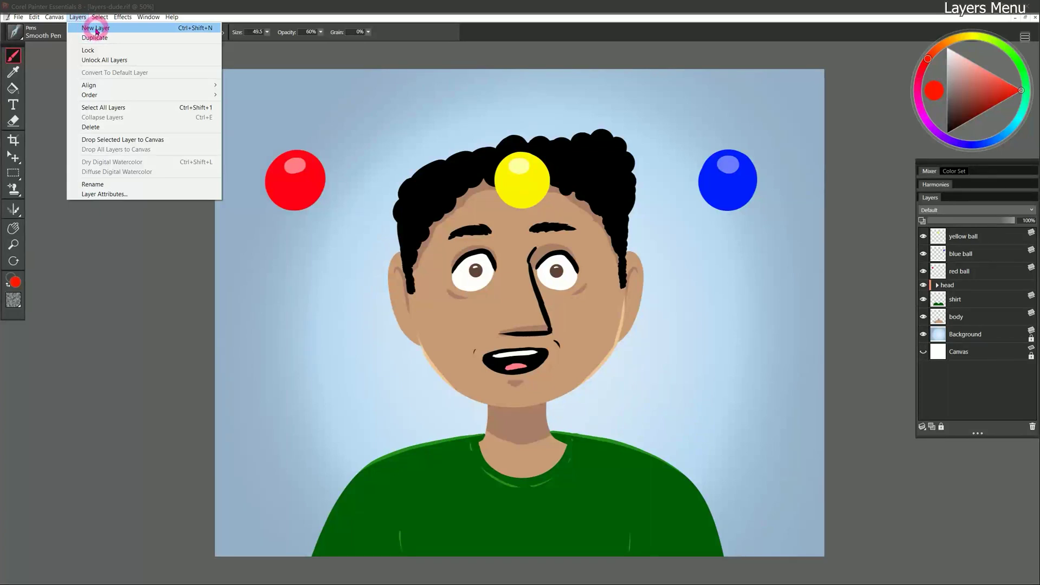
left_click(932, 426)
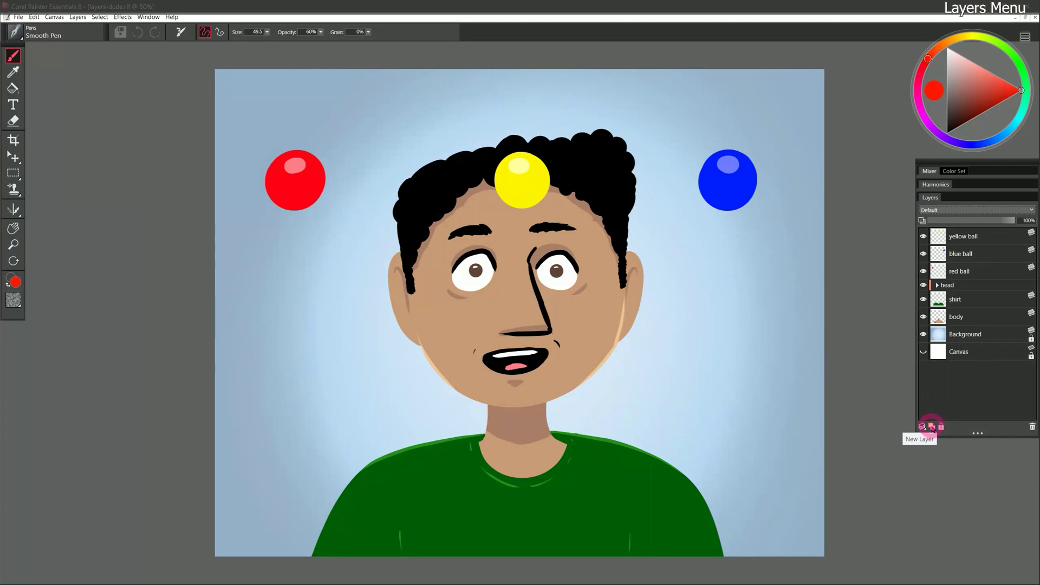
left_click(77, 17)
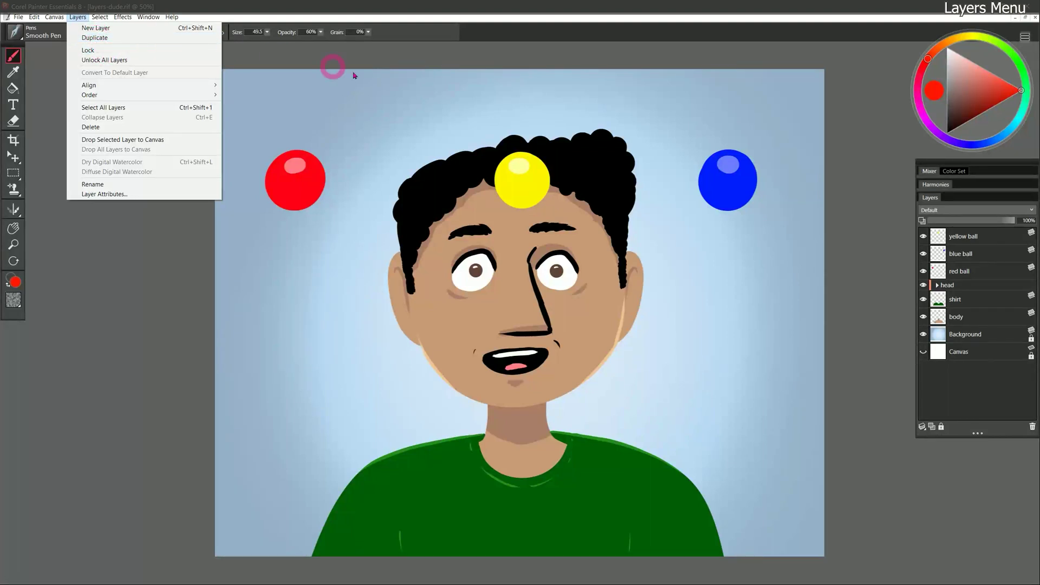
key("Escape")
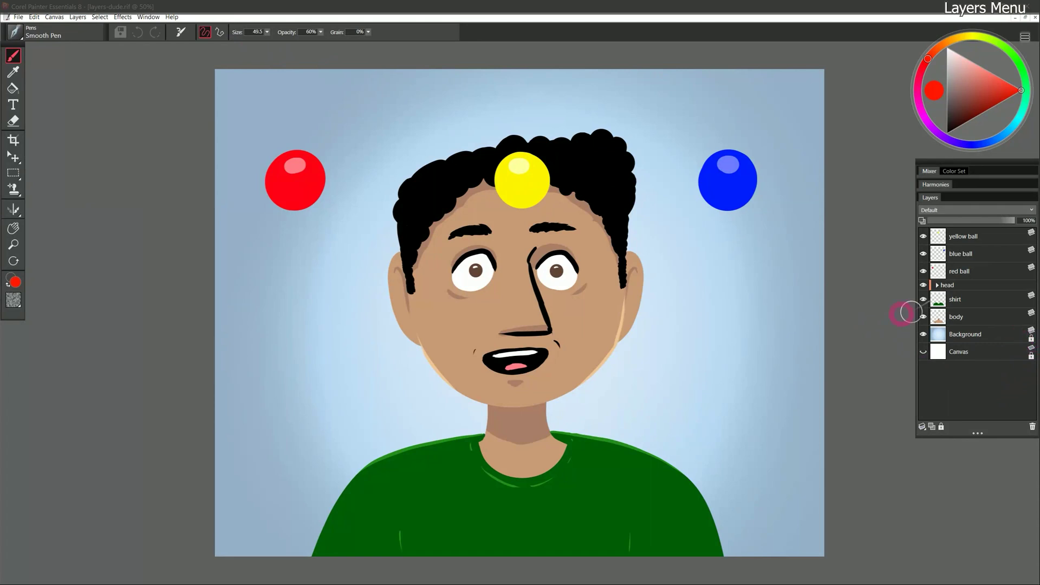
Step: Select the Layer Adjuster and open Layer Attributes for the eyes layer, showing Top 882 and Left 1164
left_click(78, 18)
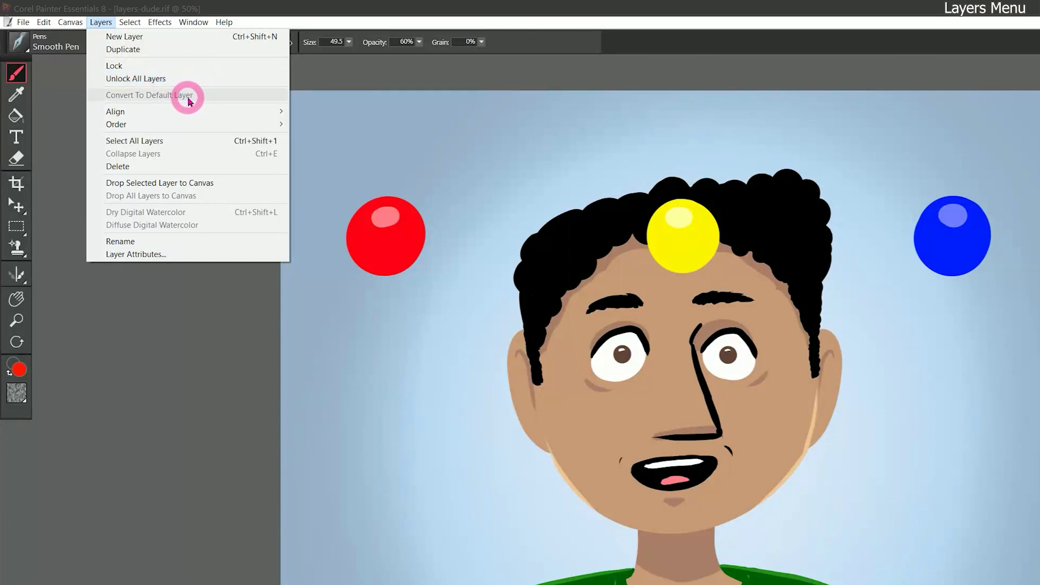
mouse_move(182, 111)
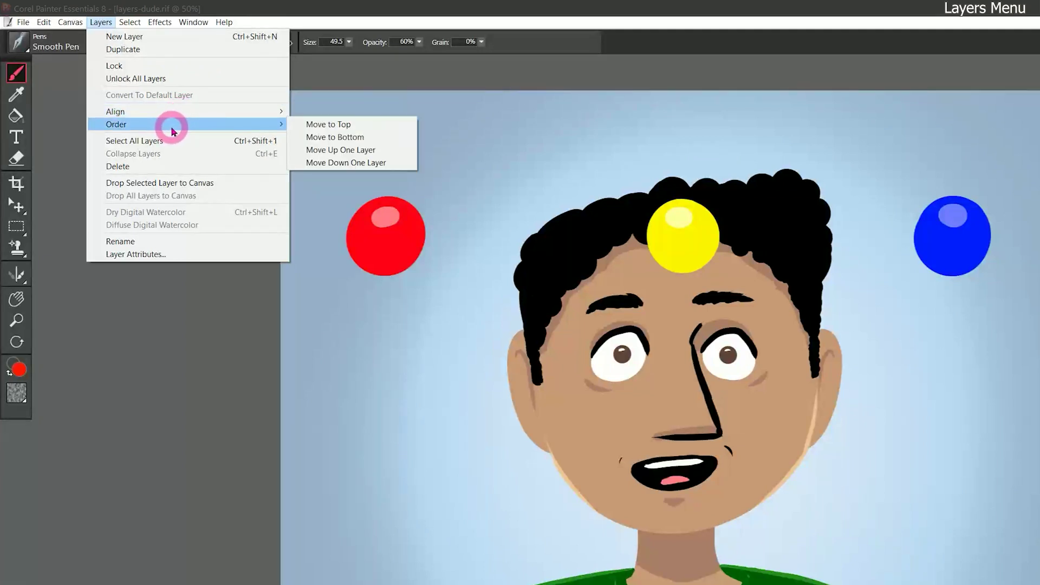
left_click(16, 204)
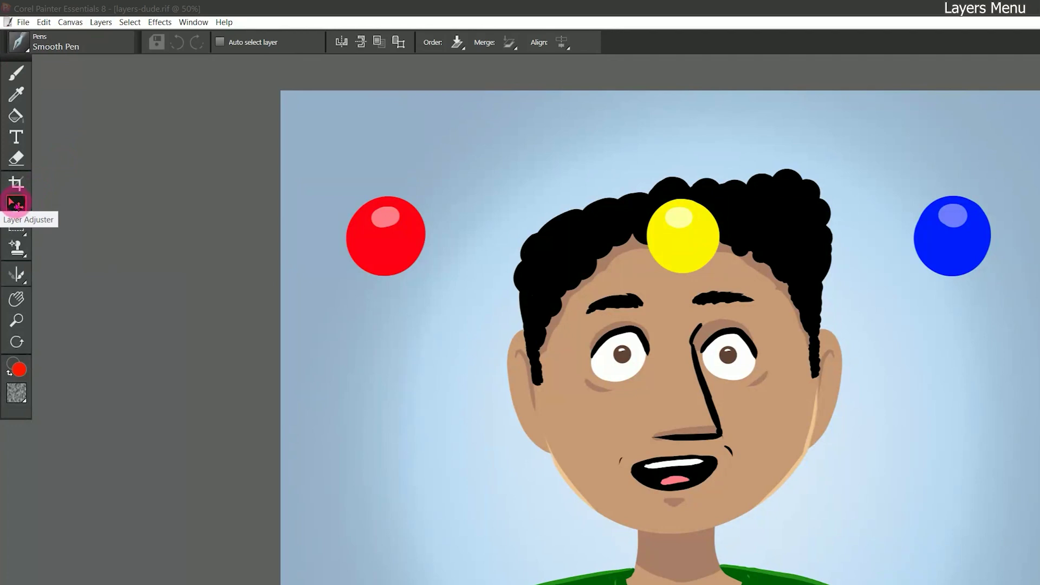
left_click(101, 22)
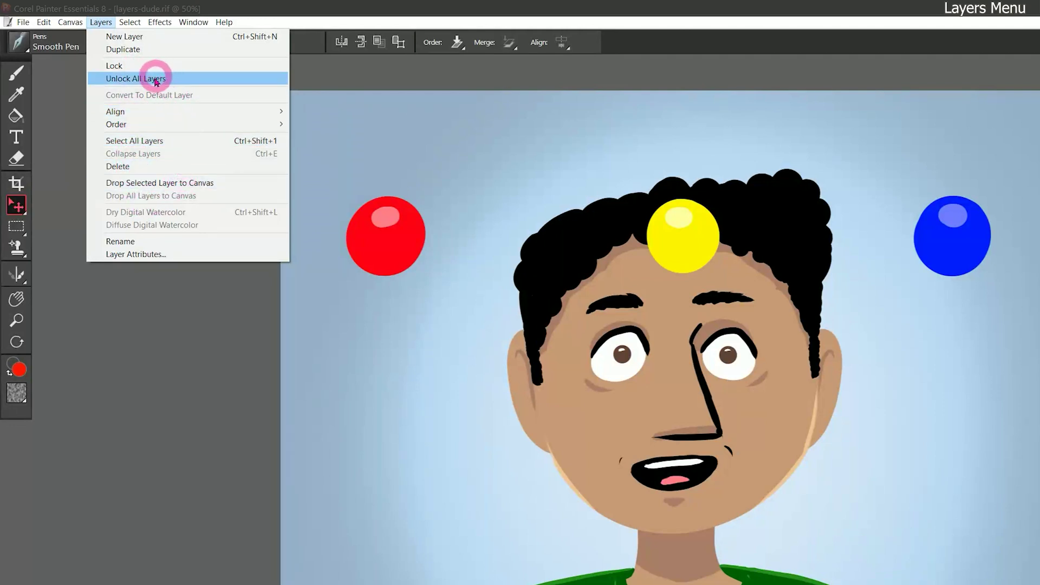
left_click(163, 254)
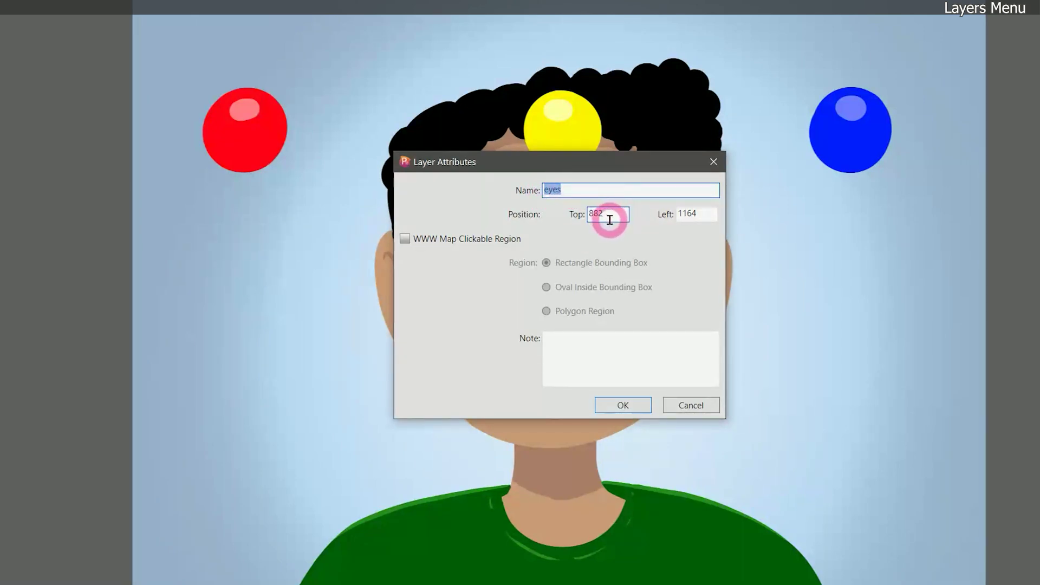
left_click(604, 349)
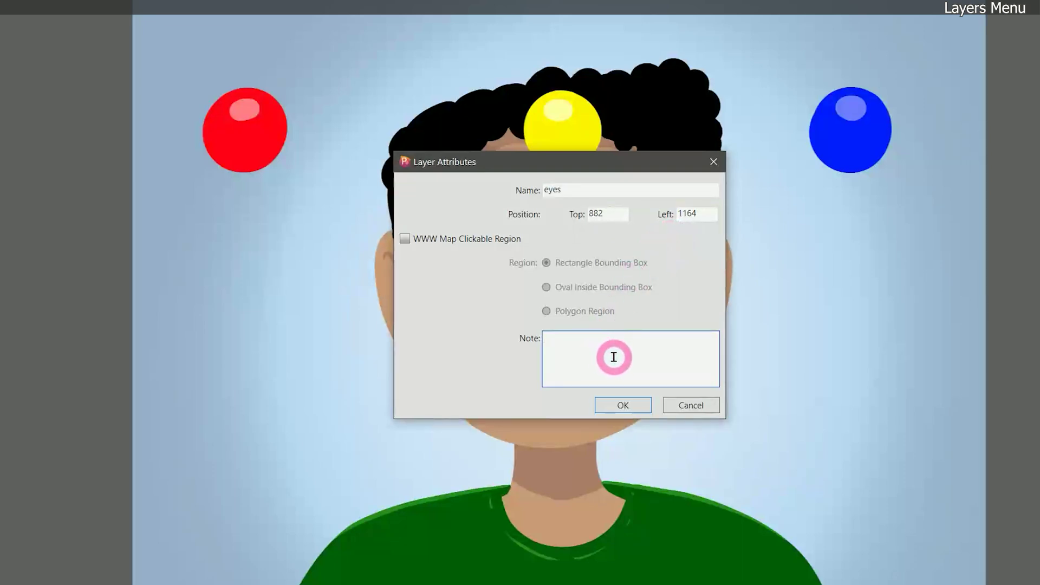
type("Used Scratchboard Tool")
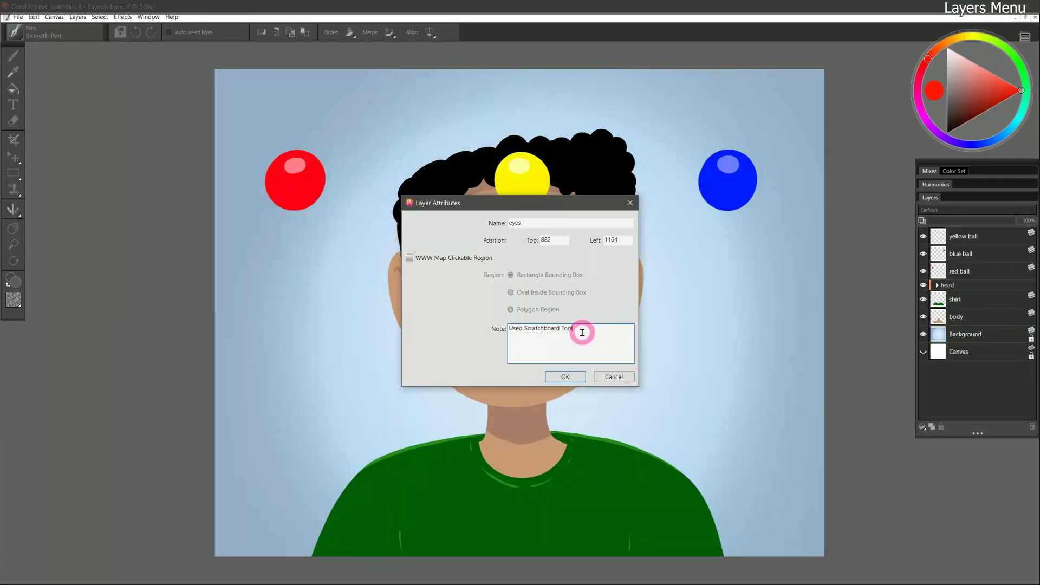
left_click(565, 375)
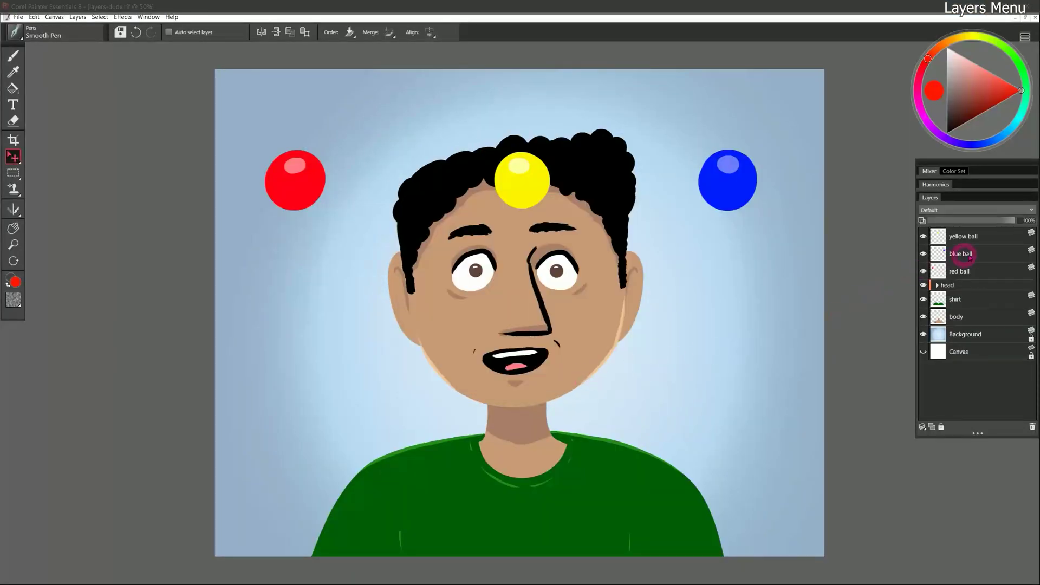
right_click(958, 372)
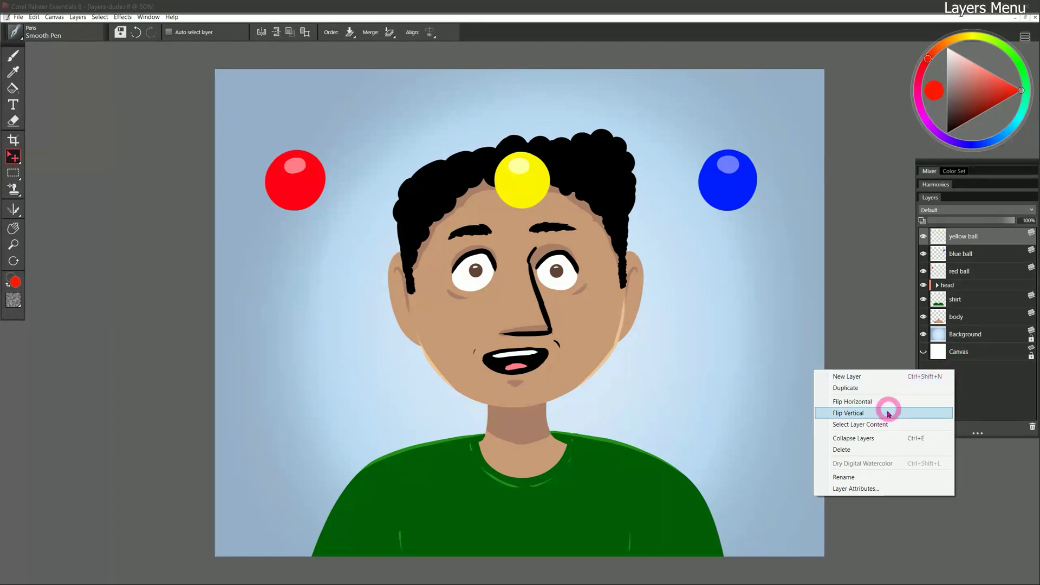
left_click(954, 401)
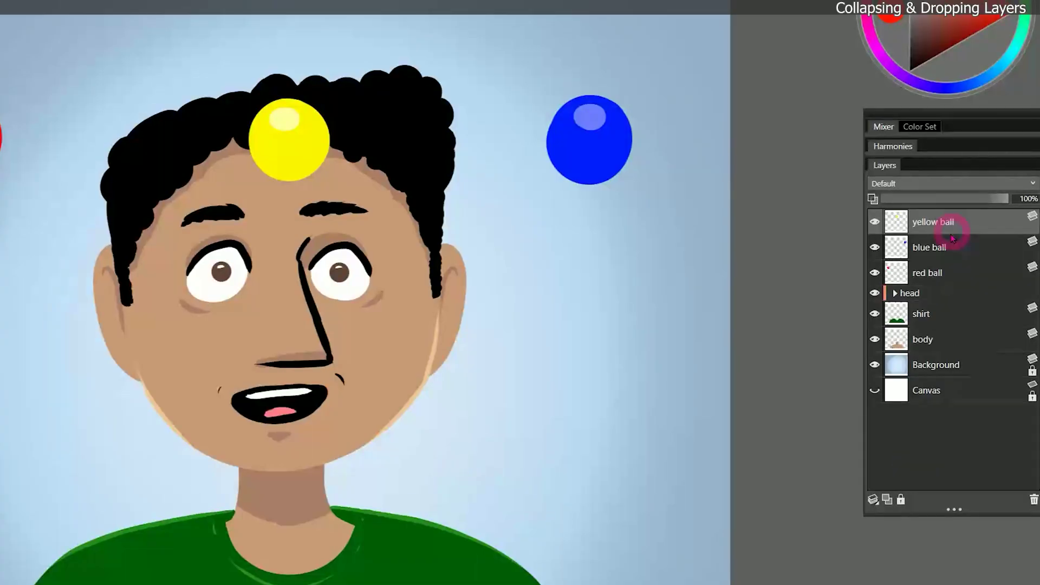
Step: Expand the head group and use Collapse Layers to merge hair, eyes, mouth, face and ears into one head layer
left_click(896, 293)
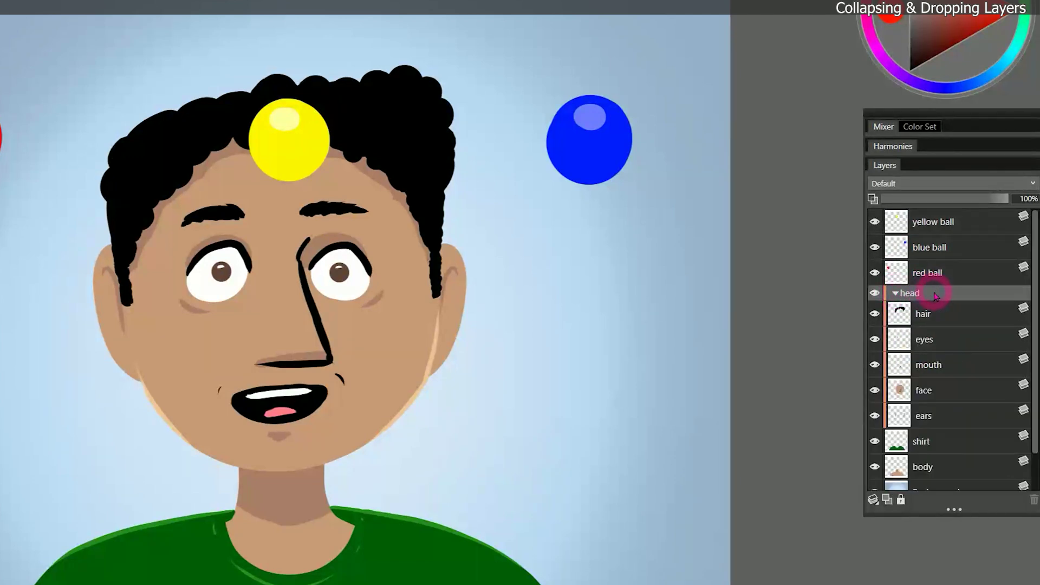
left_click(874, 314)
left_click(874, 313)
left_click(872, 499)
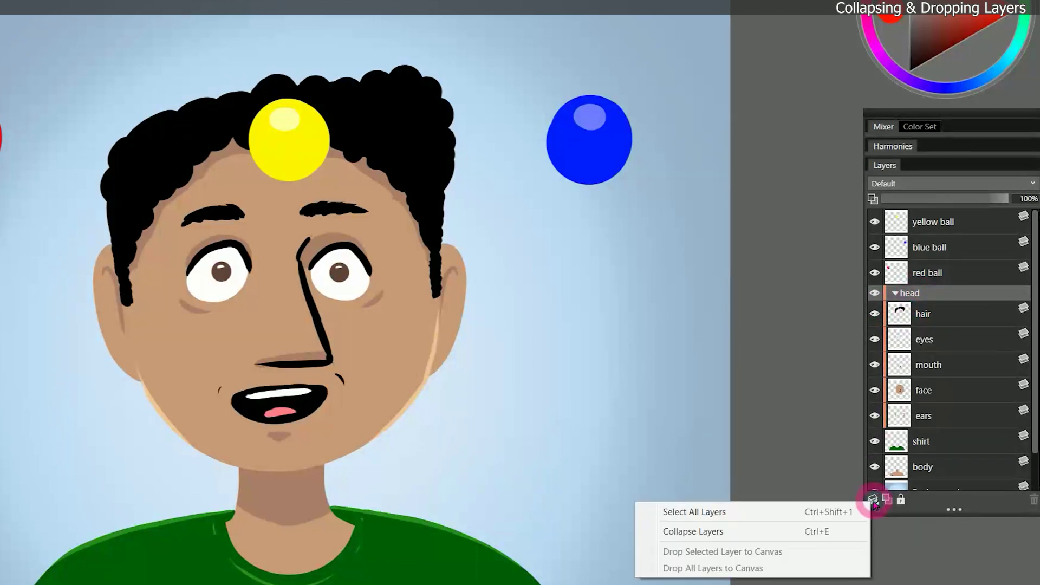
left_click(826, 533)
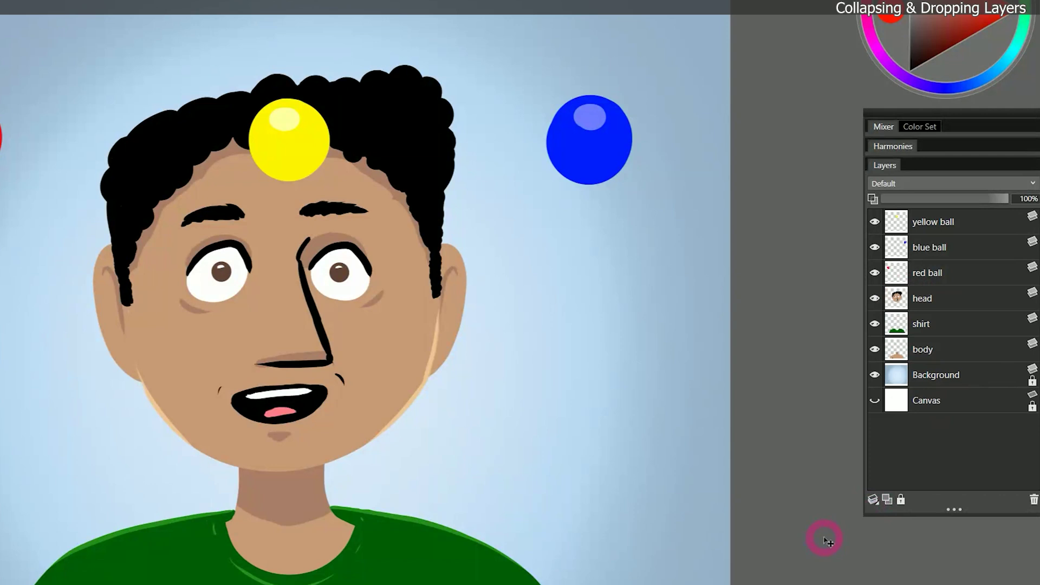
left_click(875, 298)
left_click(875, 298)
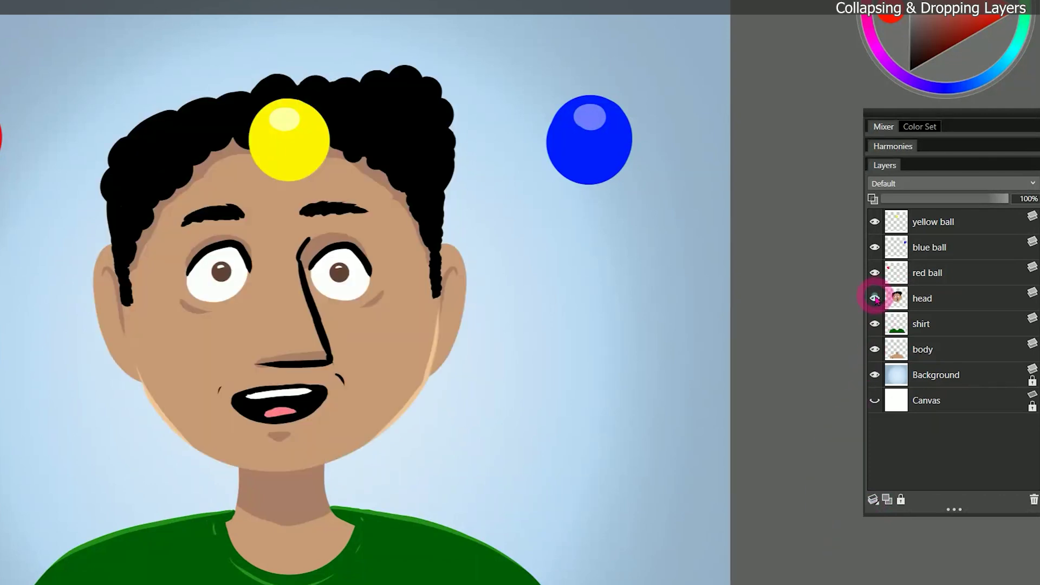
left_click(875, 297)
left_click(875, 298)
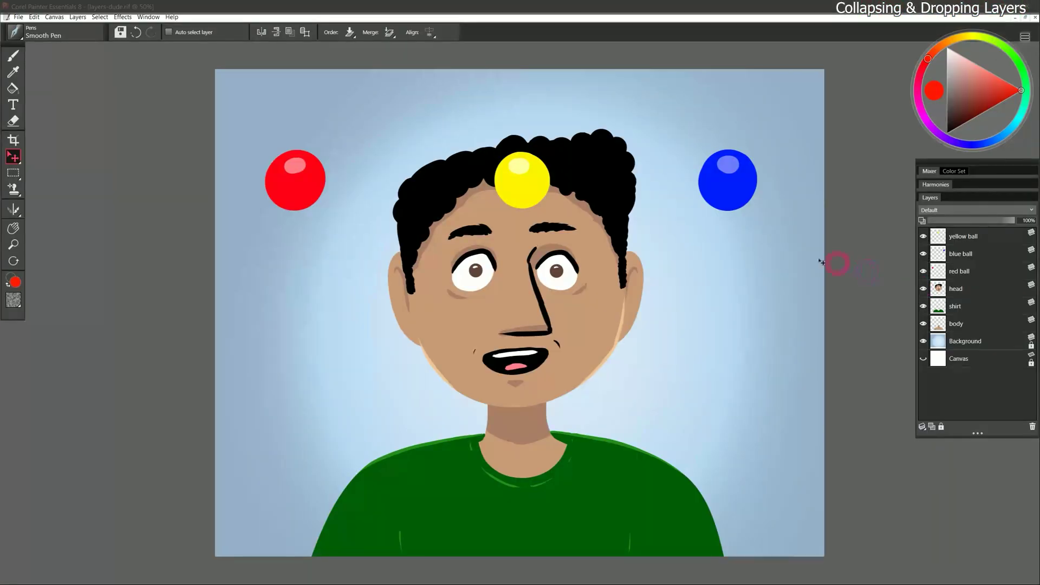
Step: Push the figure's mouth into a wider smile with the F-X Distorto brush
left_click(15, 33)
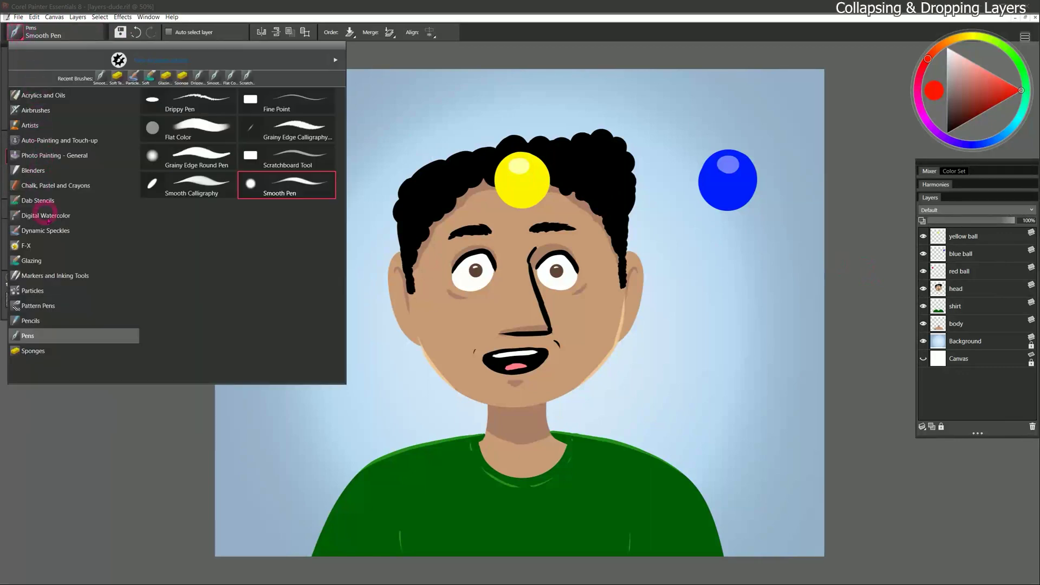
left_click(46, 249)
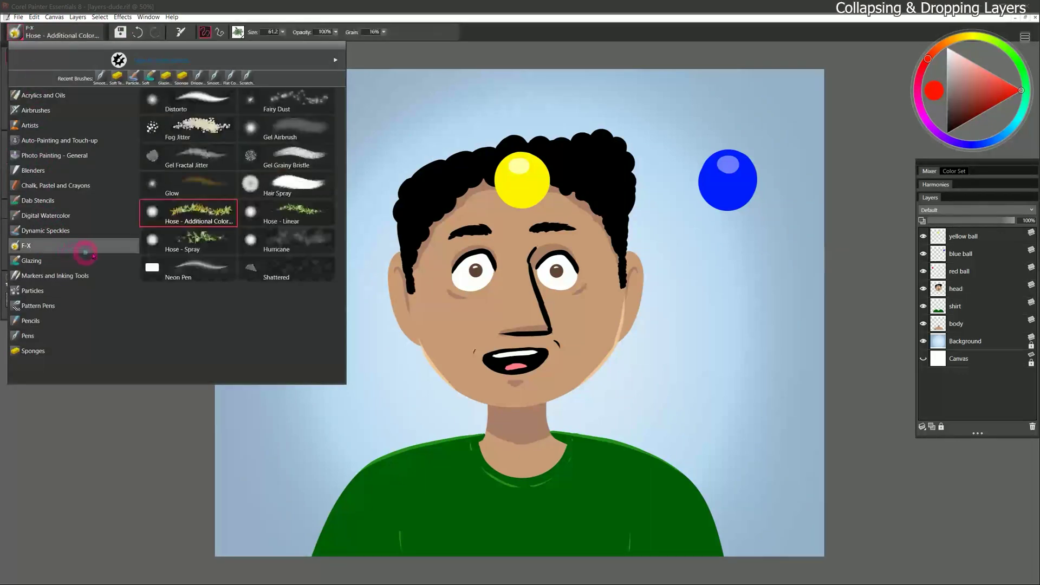
left_click(198, 104)
left_click(198, 104)
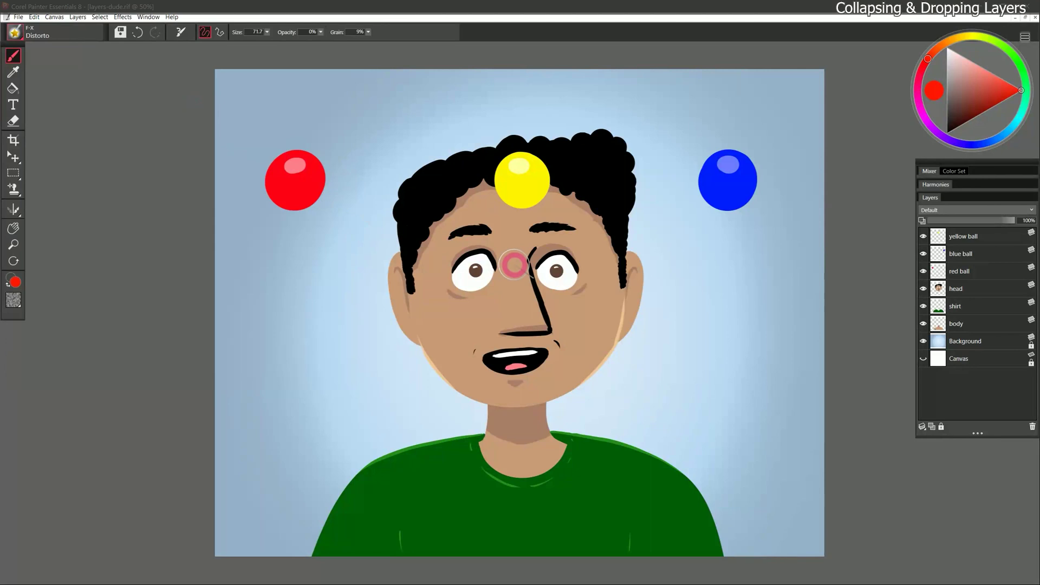
left_click_drag(519, 370, 521, 379)
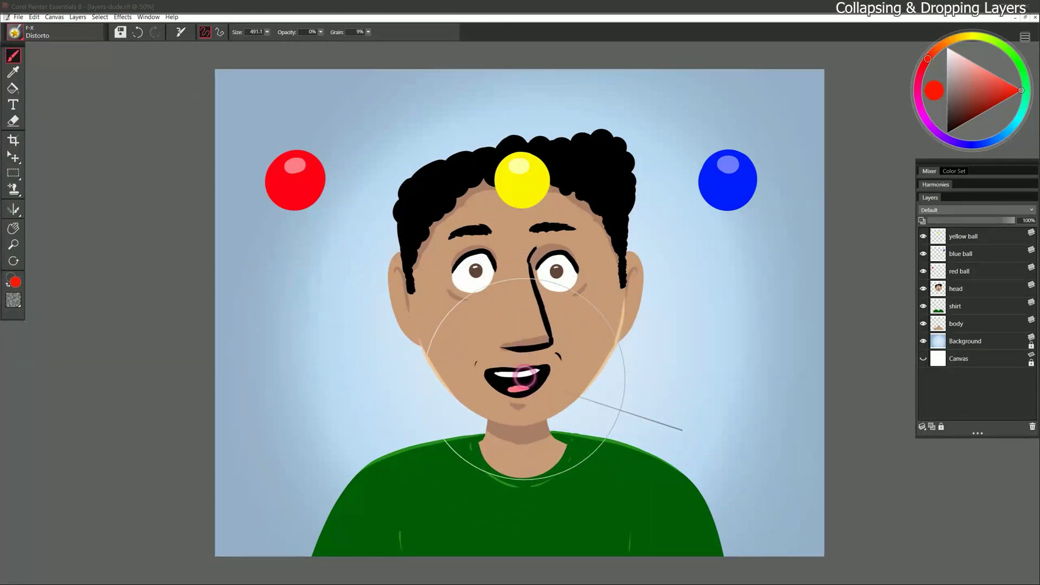
Step: Apply an 18% Hue Shift in Adjust Colors to turn the head green
left_click(123, 17)
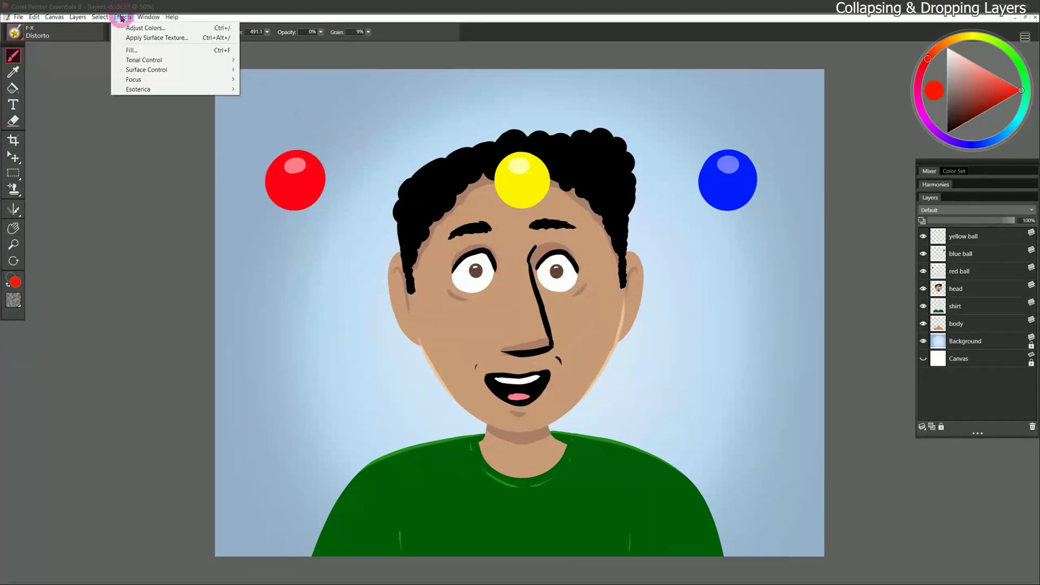
mouse_move(190, 60)
left_click(267, 65)
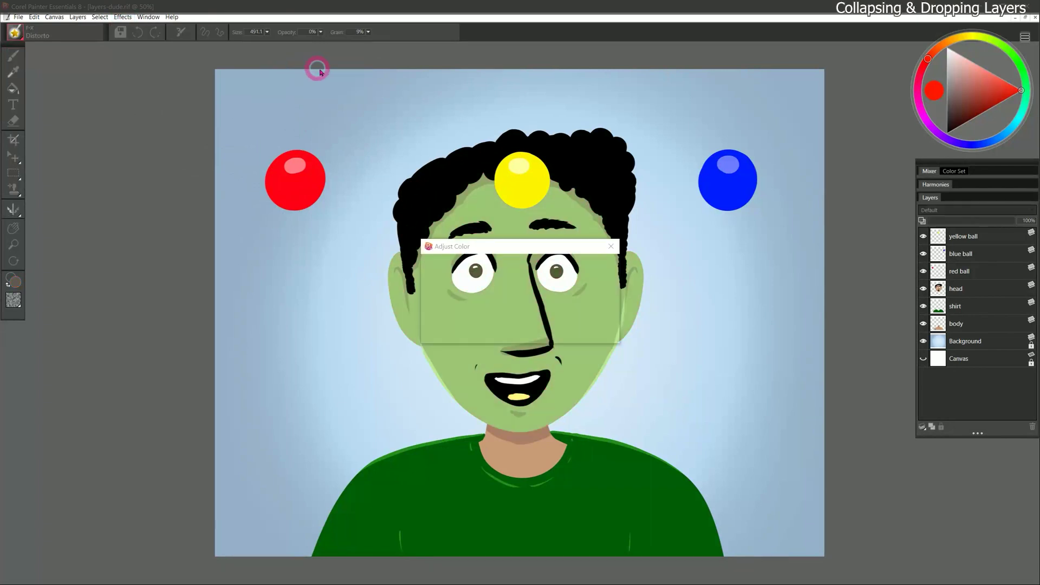
left_click_drag(573, 239, 756, 198)
left_click(751, 289)
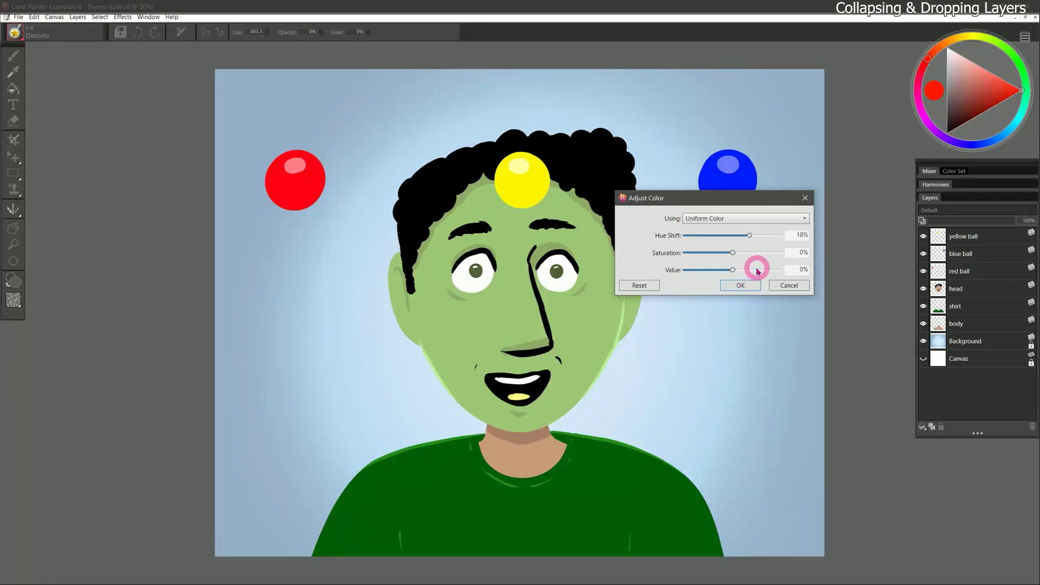
left_click(776, 287)
left_click(16, 34)
Step: With Blenders Diffuser1, hide the shirt, merge the head into the body layer, and blend the neck
left_click(74, 169)
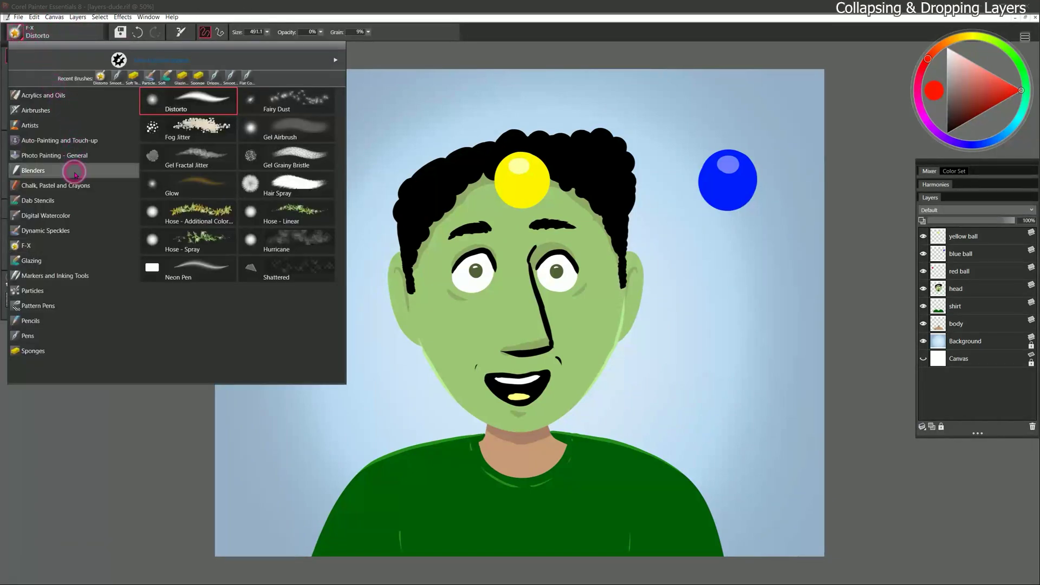
left_click(297, 164)
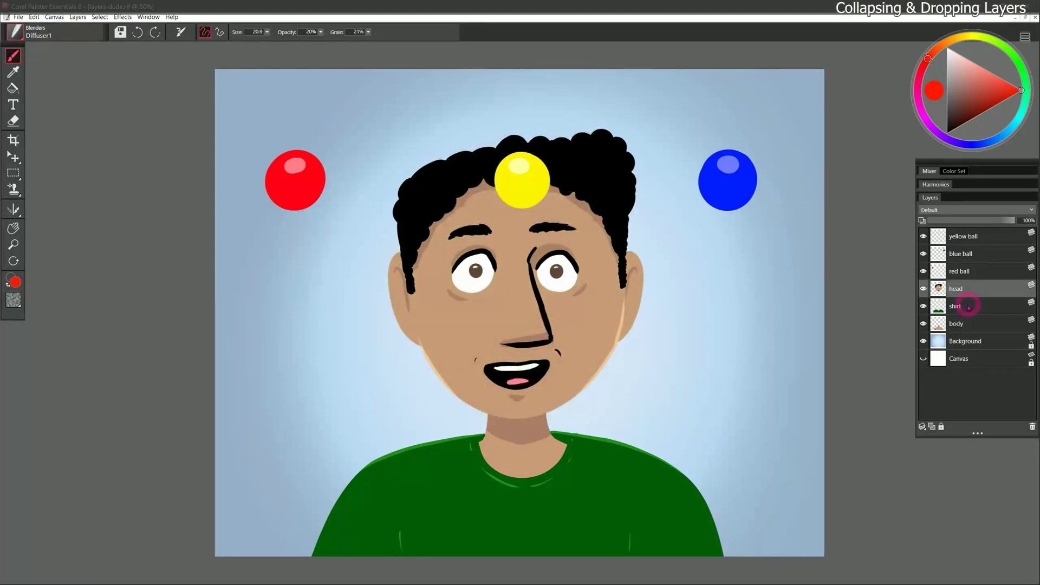
left_click(923, 306)
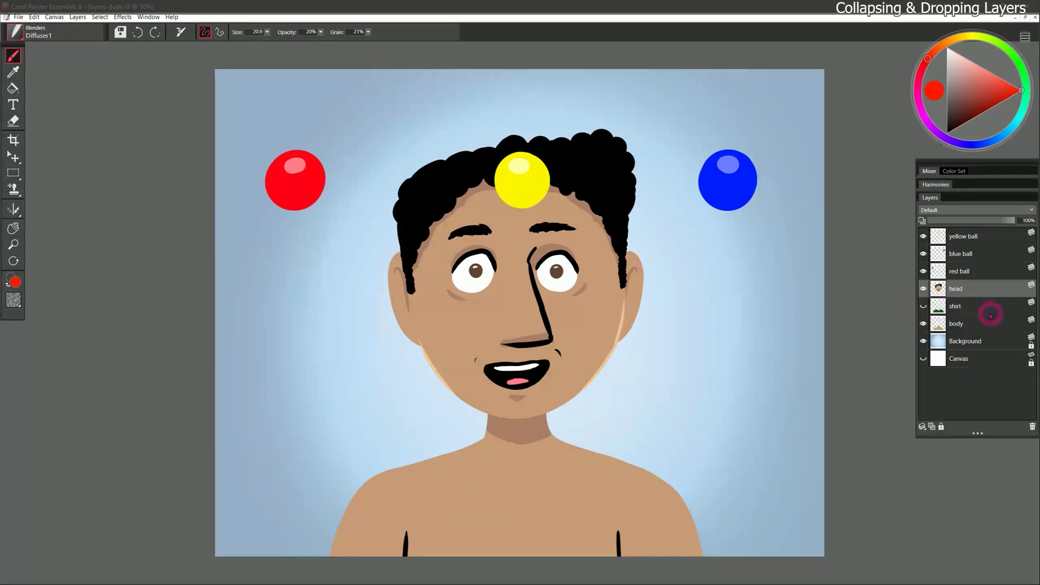
left_click_drag(964, 291, 968, 317)
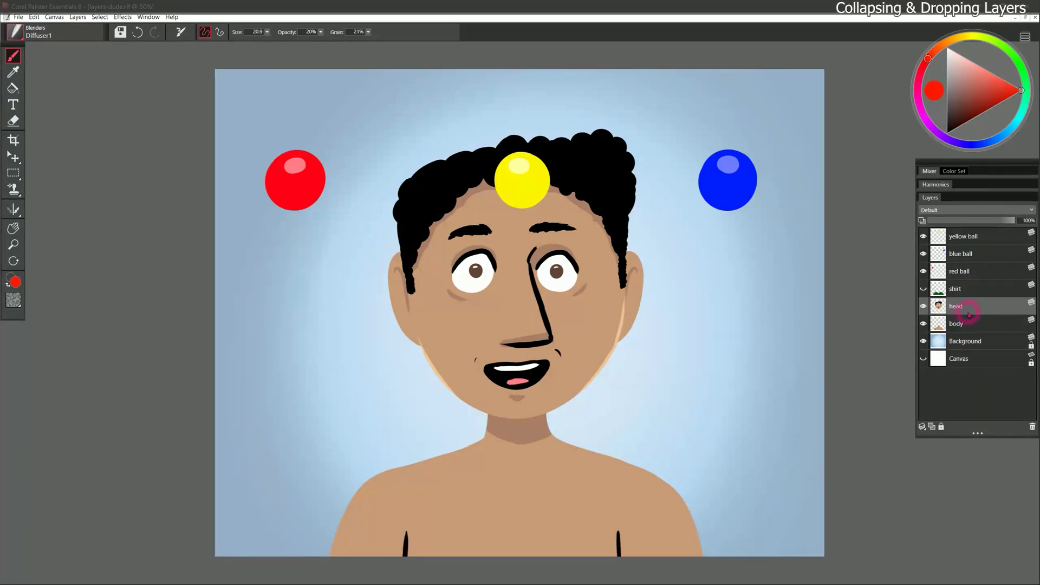
key("ctrl+e")
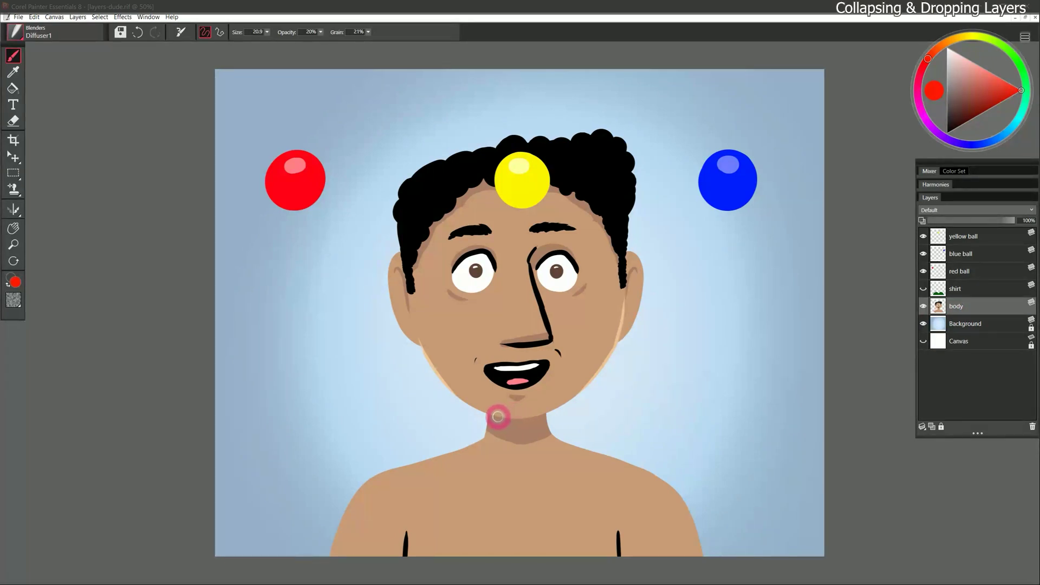
mouse_move(499, 413)
left_mouse_down()
mouse_move(516, 426)
mouse_move(537, 417)
mouse_move(493, 417)
mouse_move(541, 411)
mouse_move(506, 422)
left_mouse_up()
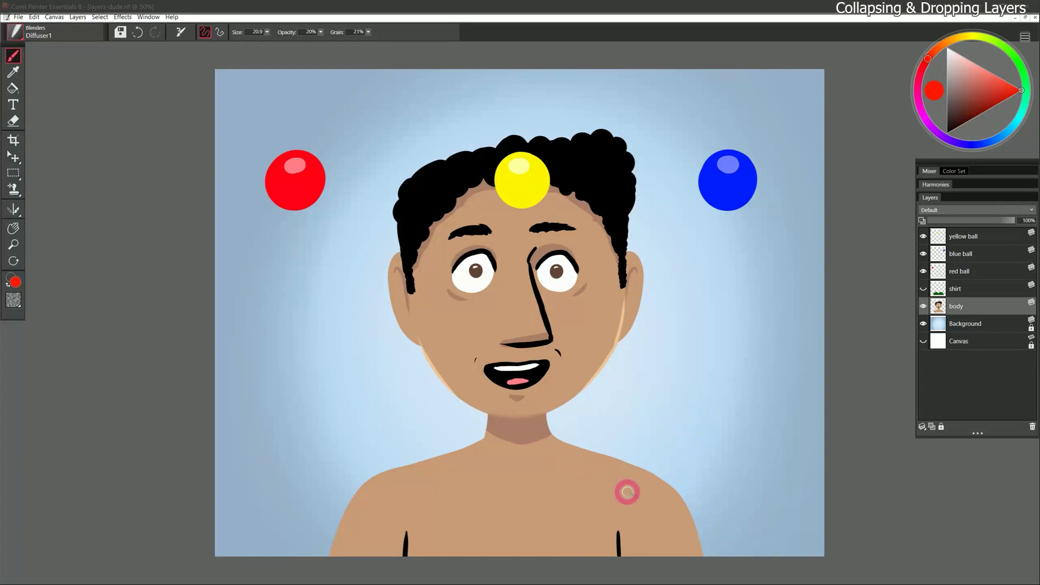
Step: Revert the document to its last saved version
left_click(19, 17)
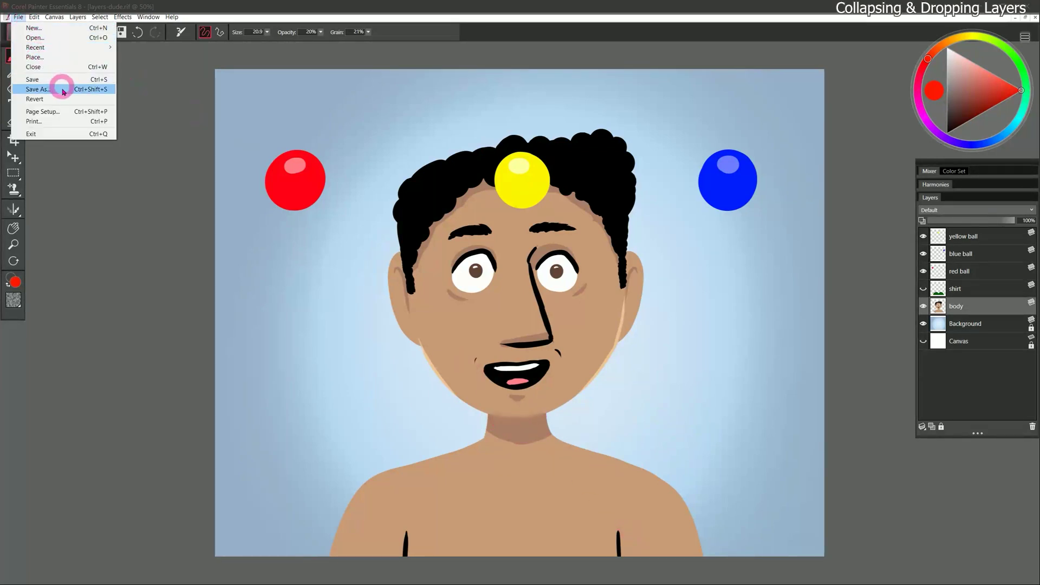
left_click(61, 87)
left_click(548, 337)
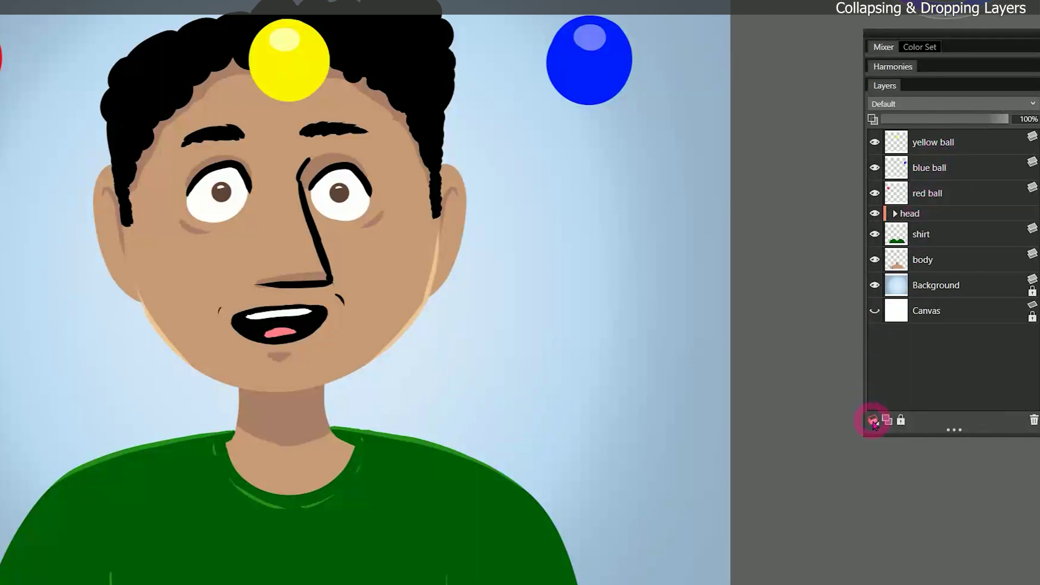
Step: Drop the selected layer and the yellow ball layer onto the Canvas
left_click(922, 426)
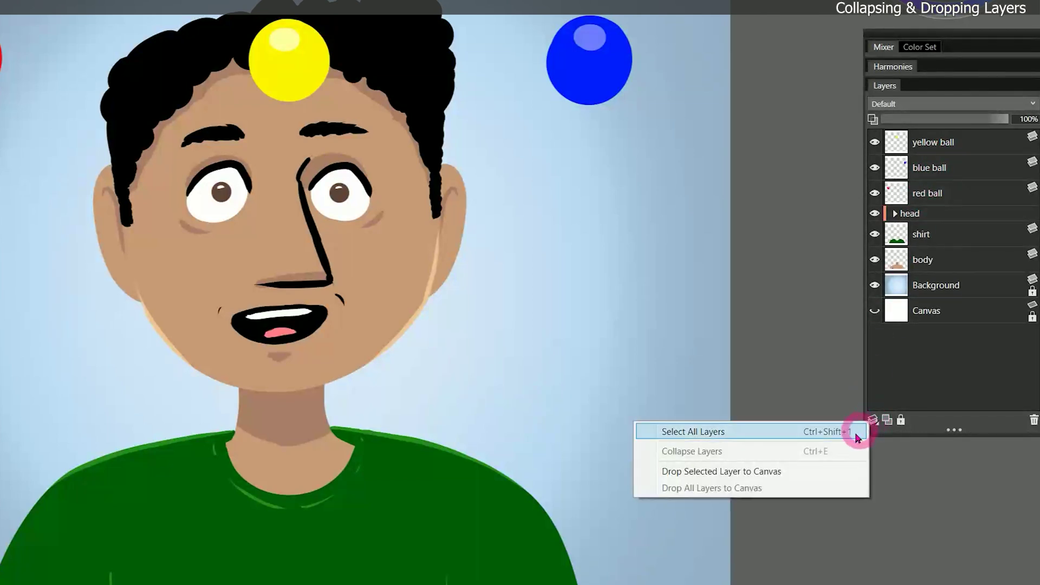
left_click(780, 472)
left_click(936, 141)
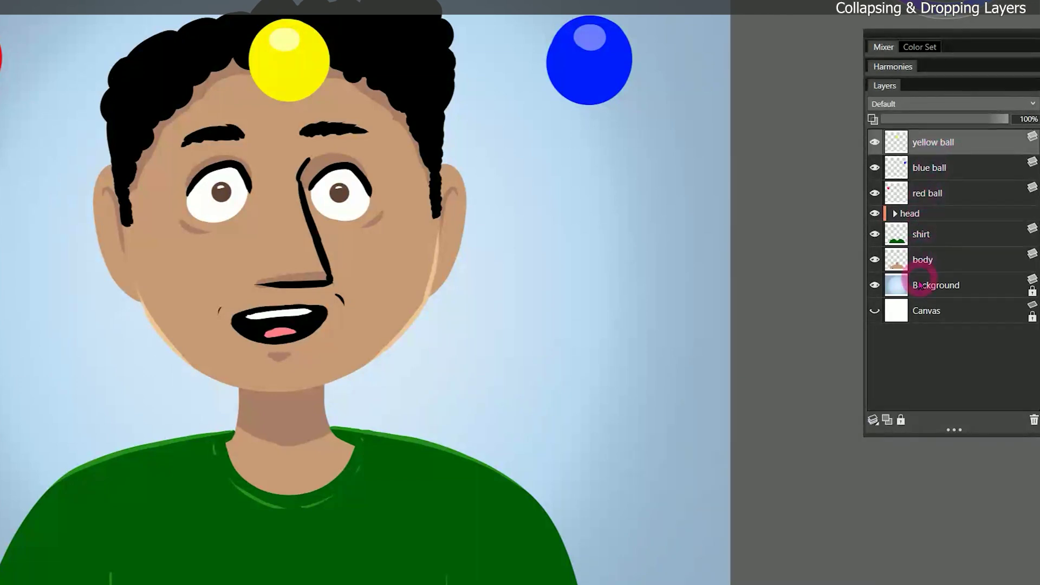
left_click(872, 420)
left_click(752, 470)
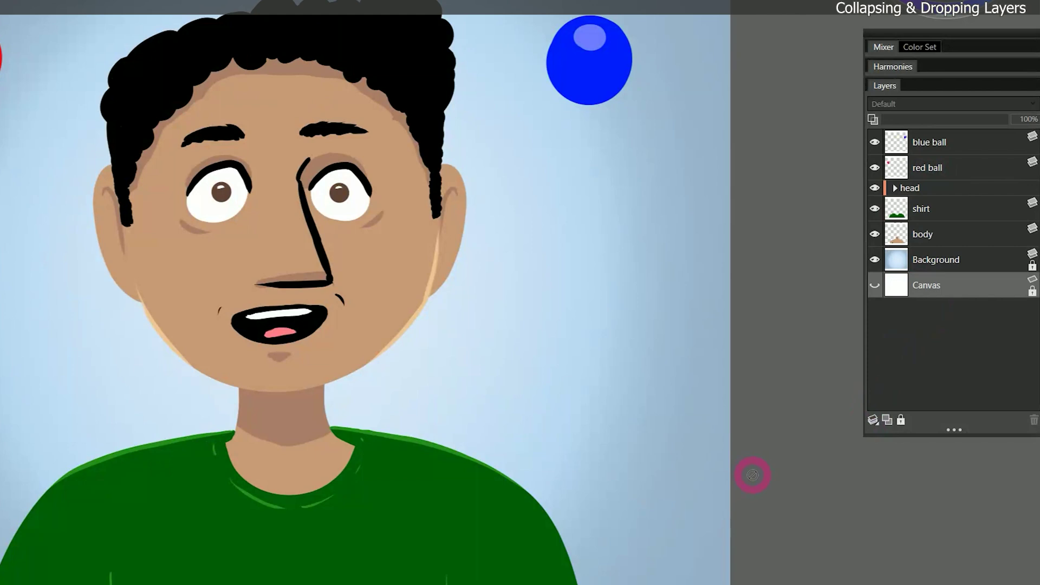
Step: Hide the Background gradient and head group, and toggle the Canvas visibility to check it
left_click(875, 261)
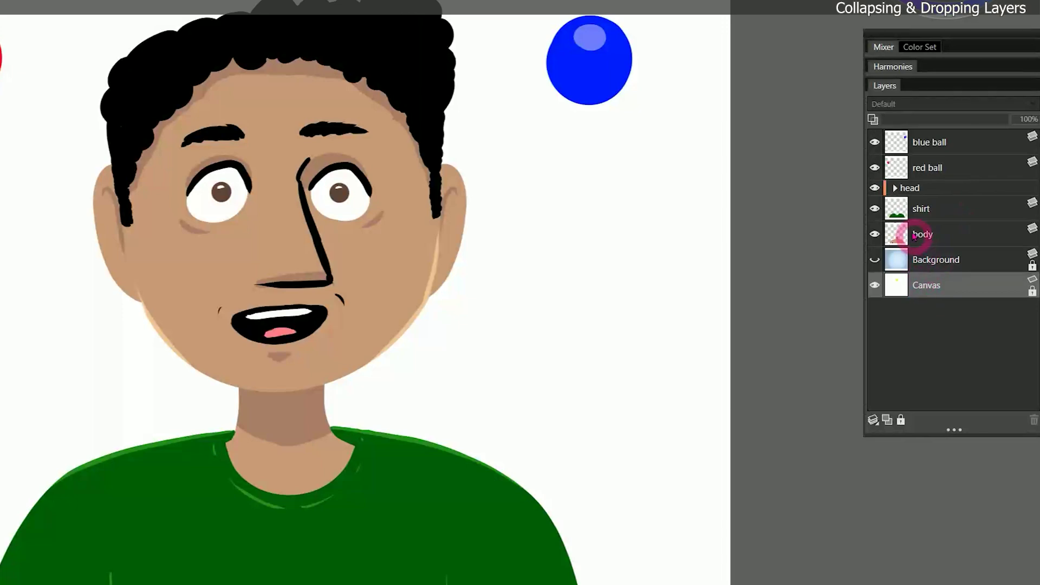
left_click(875, 188)
left_click(876, 287)
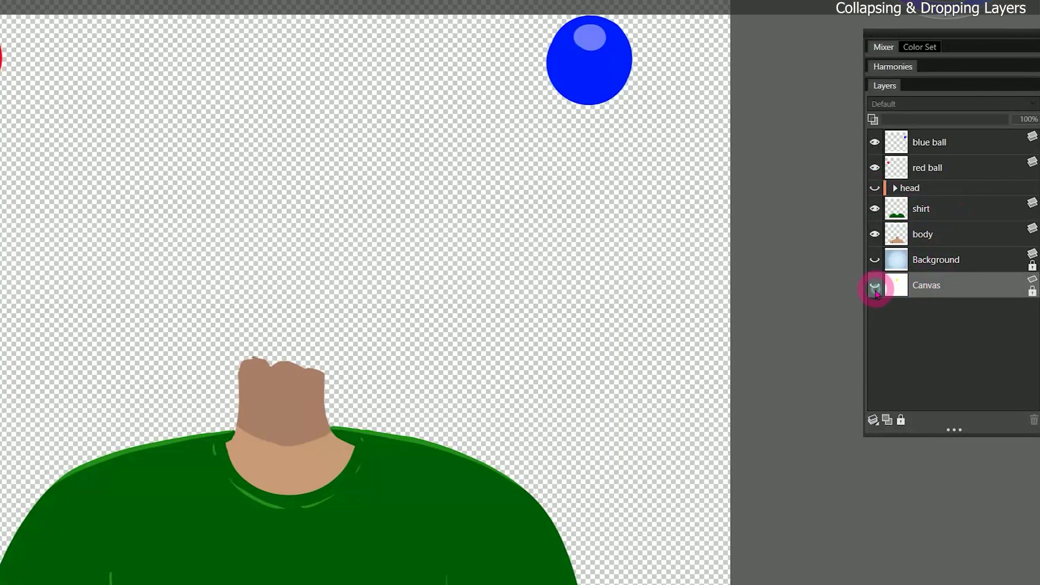
left_click(876, 287)
left_click(876, 287)
left_click(876, 287)
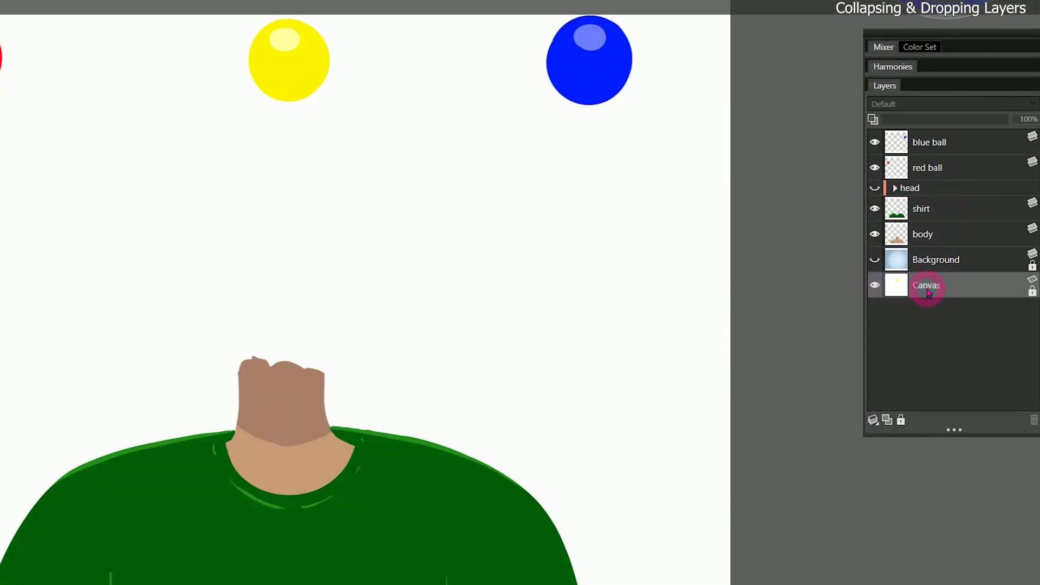
Step: Drop the blue and red ball layers onto the Canvas
left_click(873, 421)
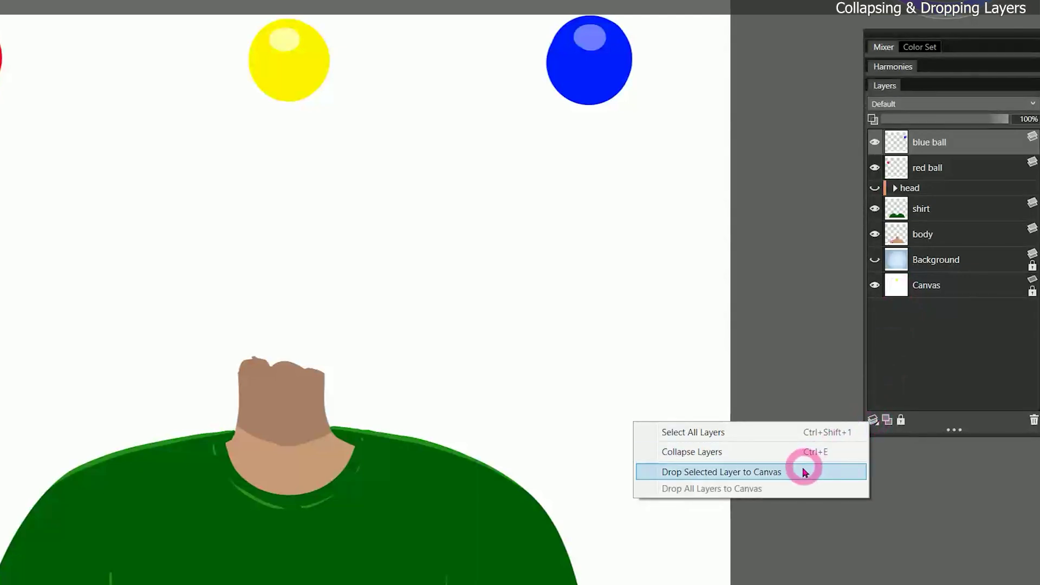
left_click(801, 471)
left_click(927, 142)
left_click(874, 420)
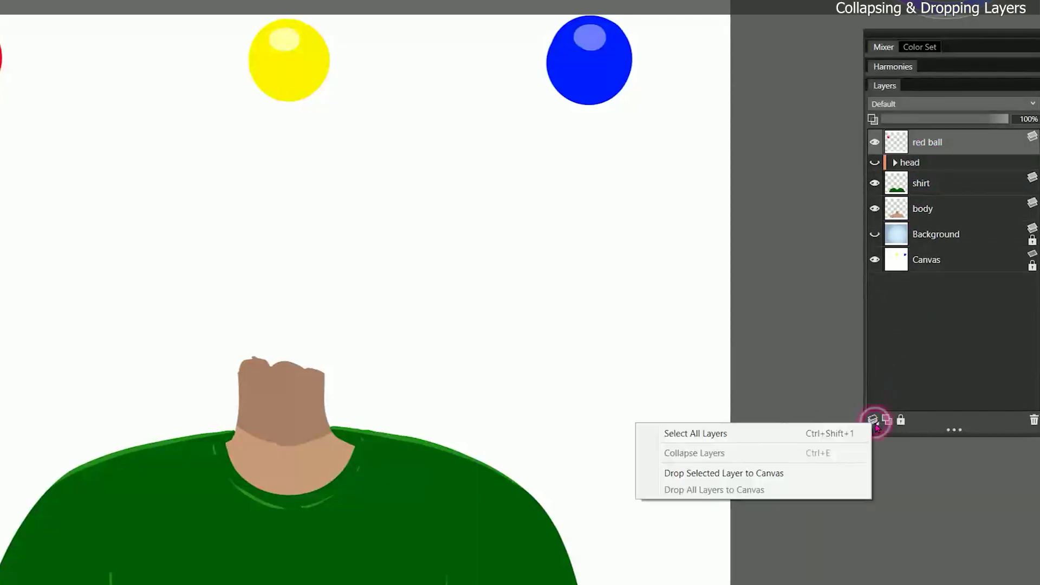
left_click(815, 474)
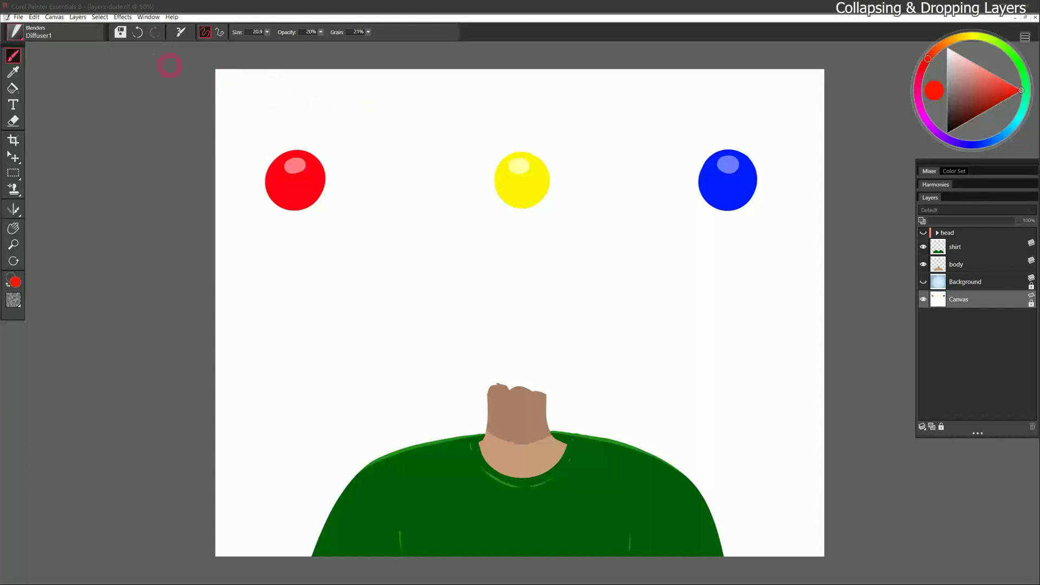
left_click(18, 16)
Step: Revert to the saved file, hide Background, and drop the body-through-yellow-ball layers onto the Canvas
left_click(51, 106)
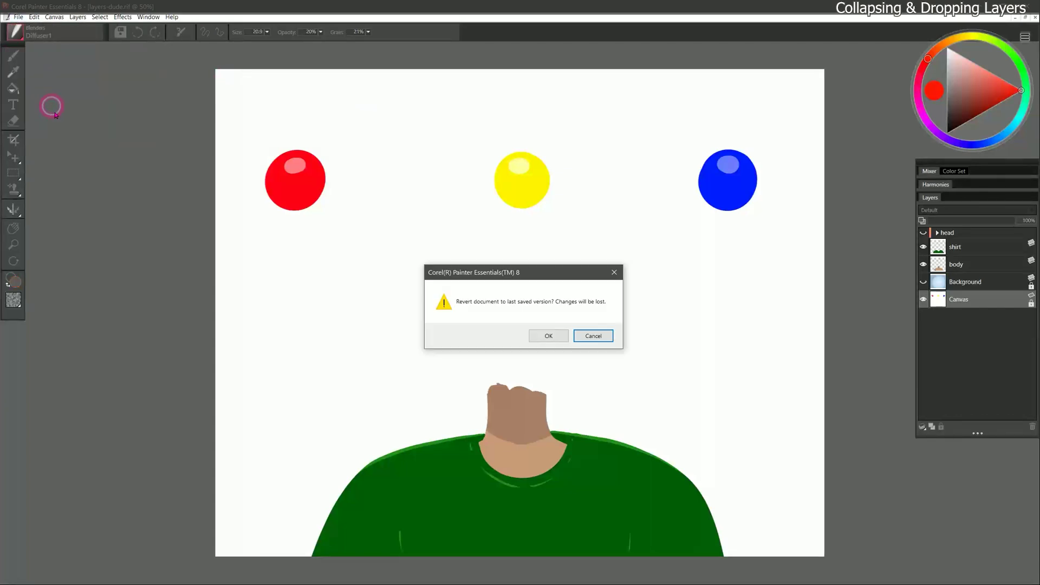
left_click(549, 336)
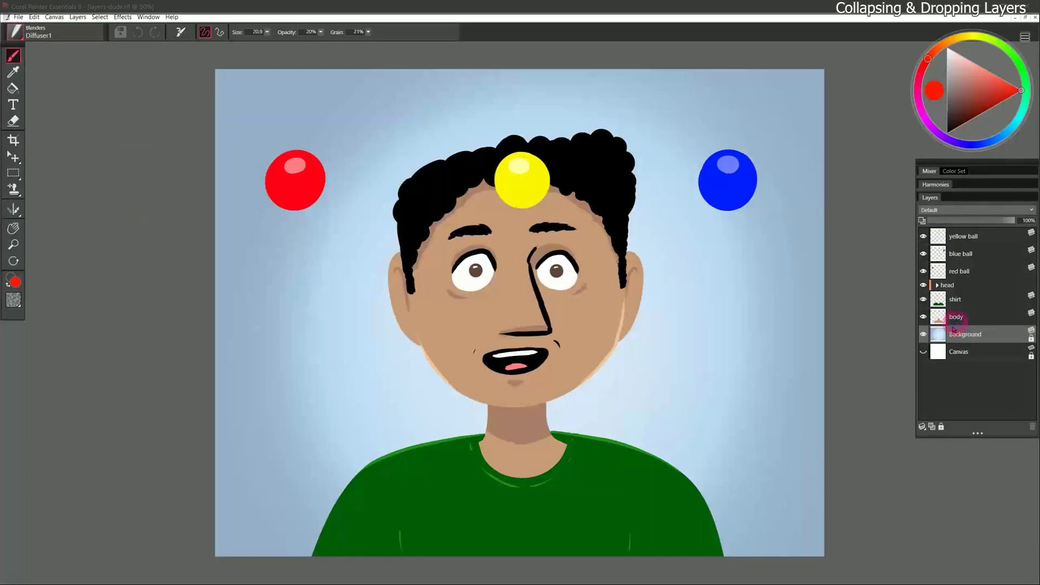
left_click(923, 334)
left_click_drag(965, 319, 963, 303)
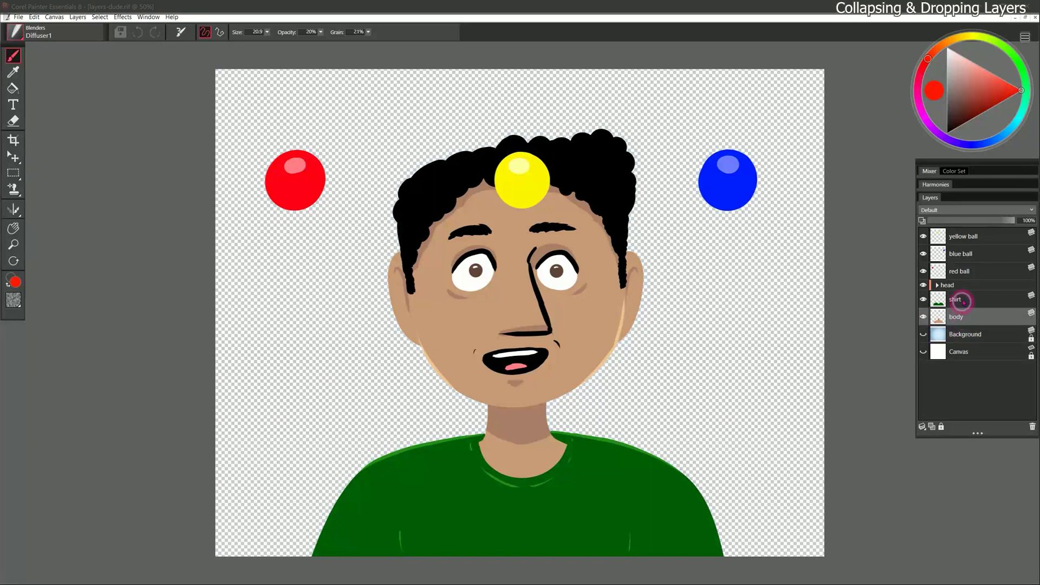
left_click(966, 237, "shift")
left_click(922, 427)
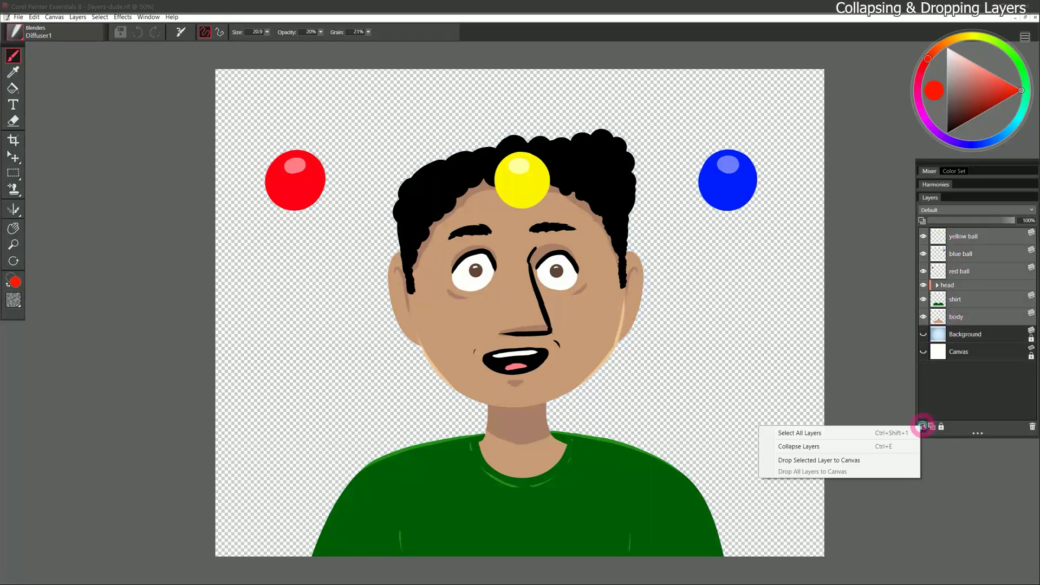
left_click(819, 460)
Step: Check the Canvas layer's content, then revert to the saved layered version
left_click(923, 254)
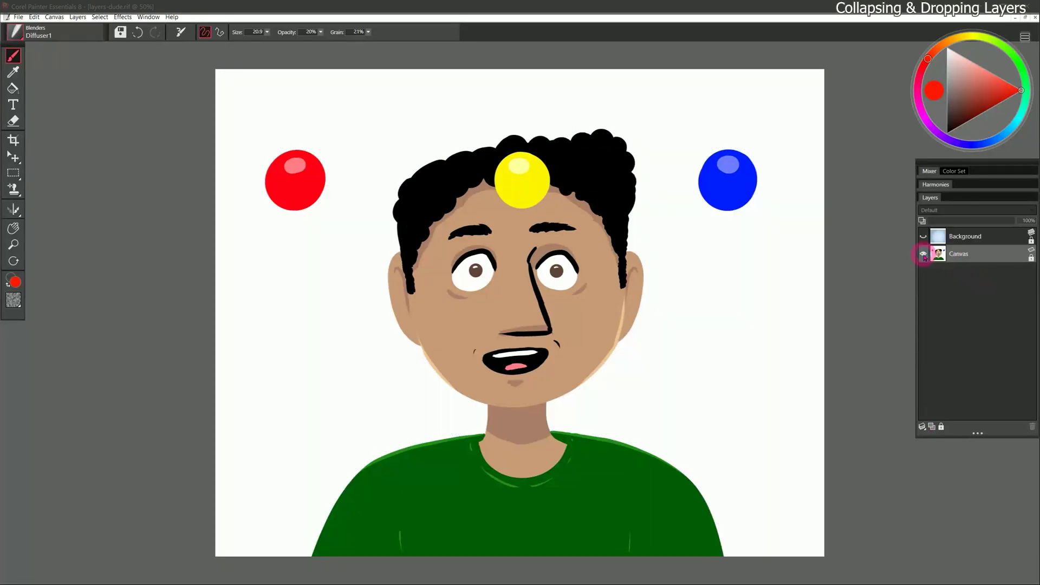
left_click(924, 255)
left_click(924, 255)
left_click(922, 427)
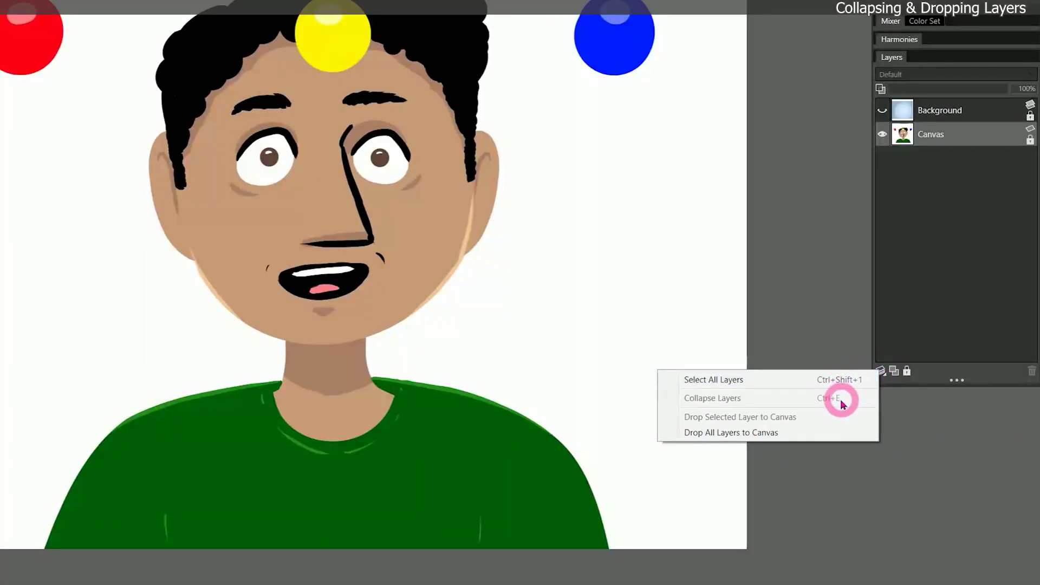
left_click(837, 416)
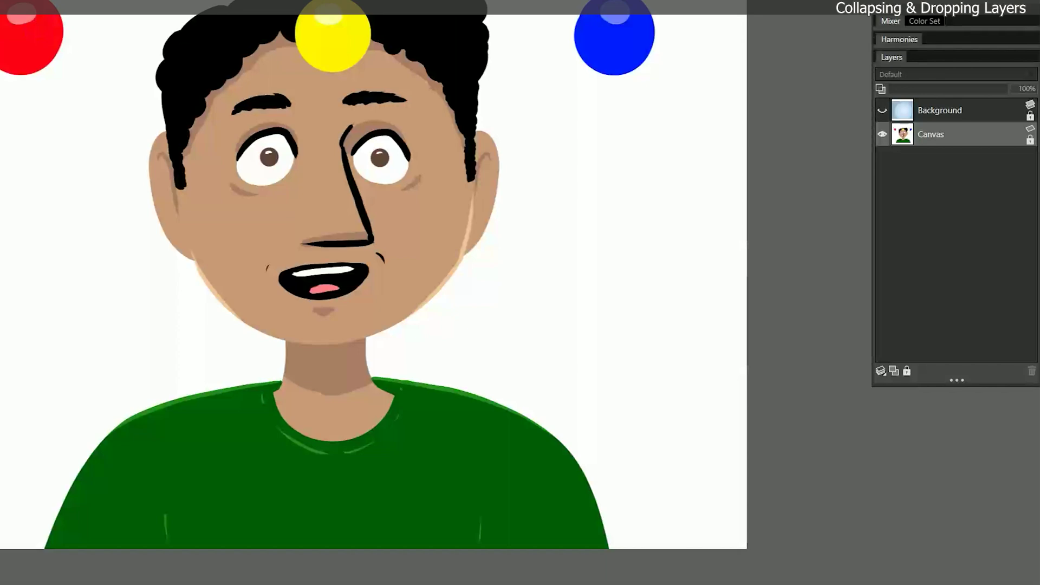
left_click(382, 254)
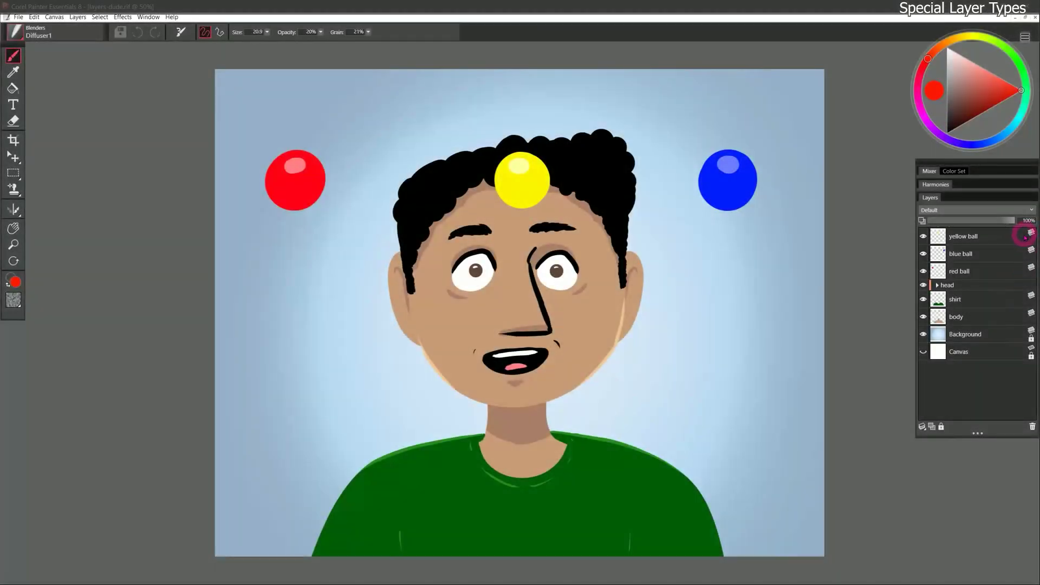
Step: Add a text layer reading 'text' above the left of the hair
key("f")
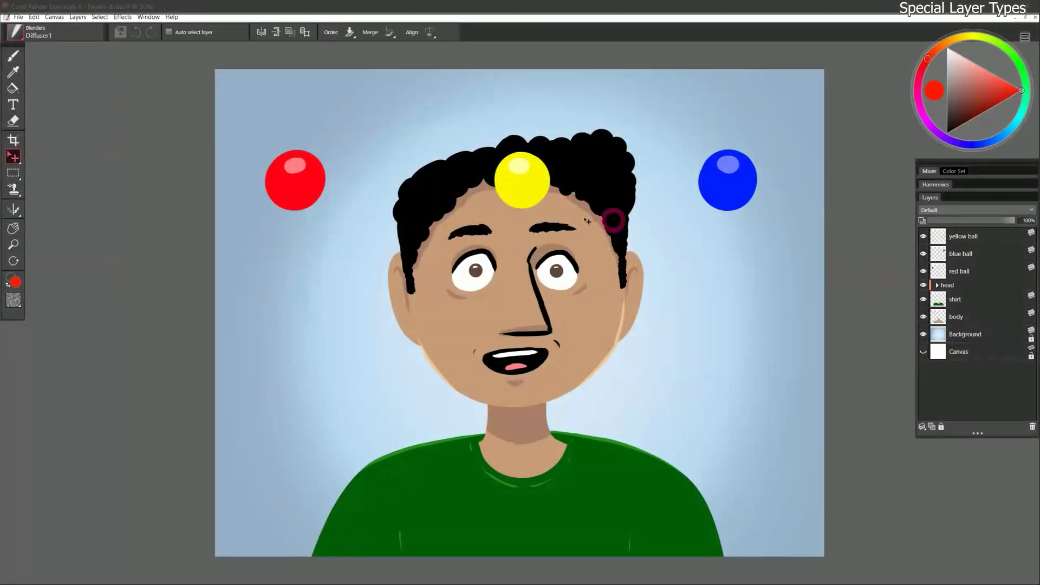
left_click(13, 104)
left_click(340, 124)
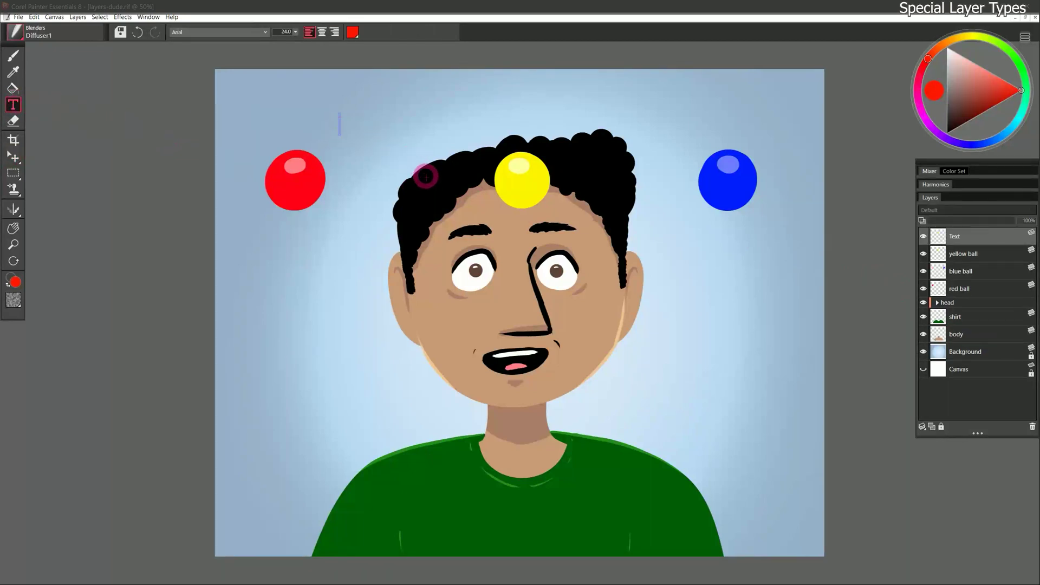
type("text")
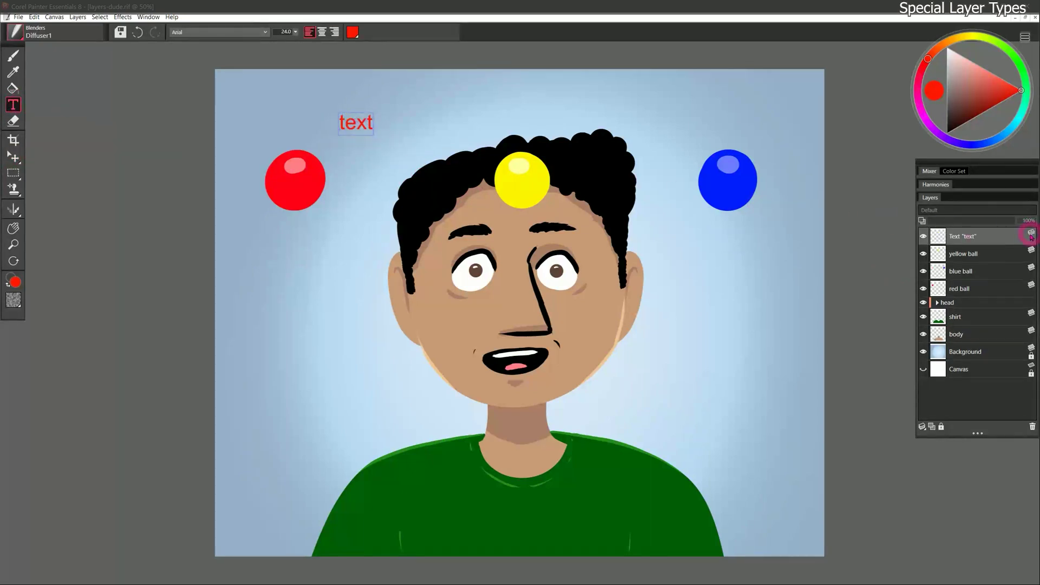
Step: Place brush-nobg.png beside the face, then reselect the text layer
left_click(18, 17)
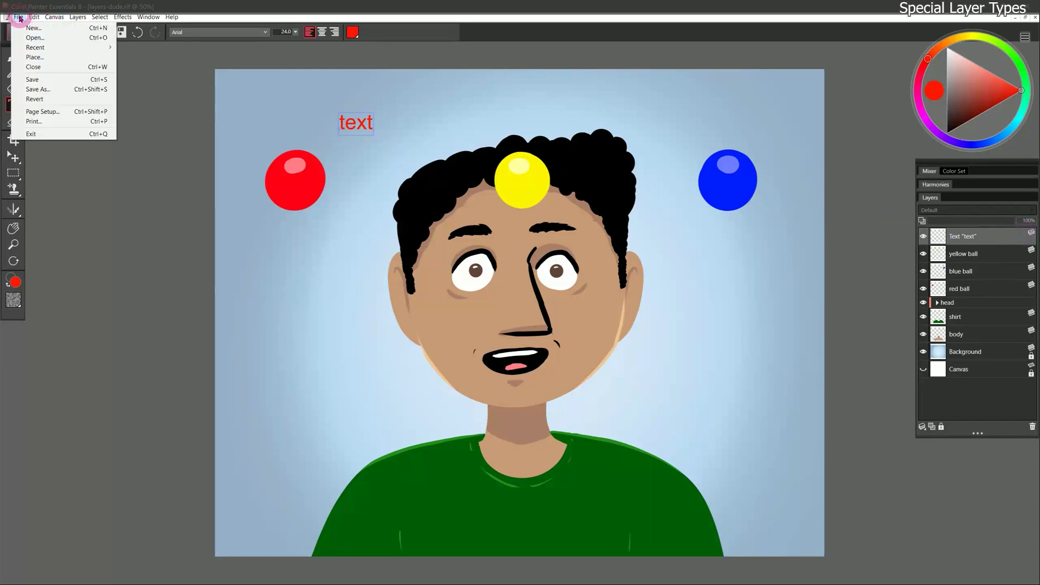
left_click(39, 57)
double_click(494, 260)
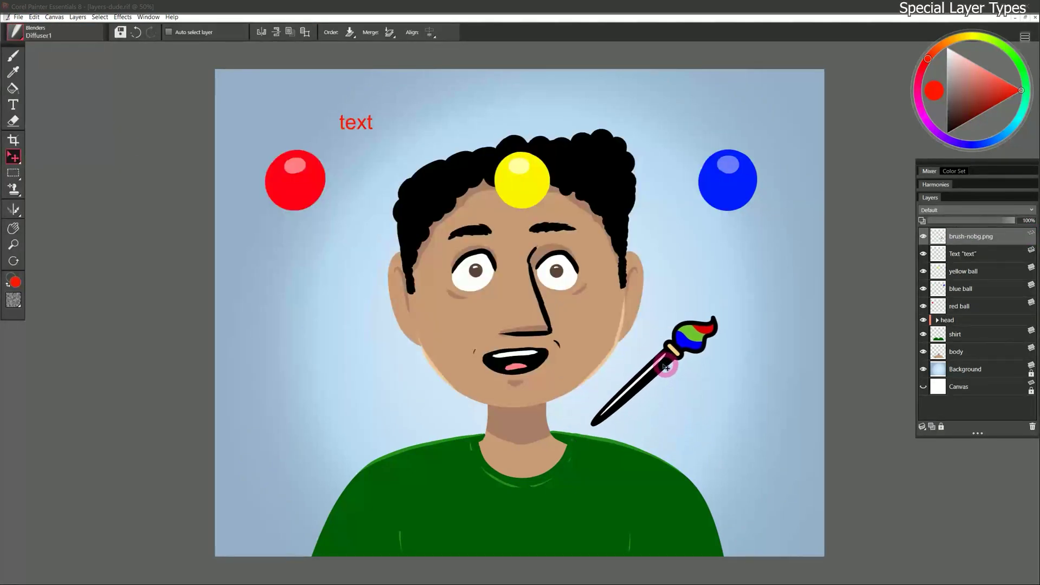
left_click(676, 360)
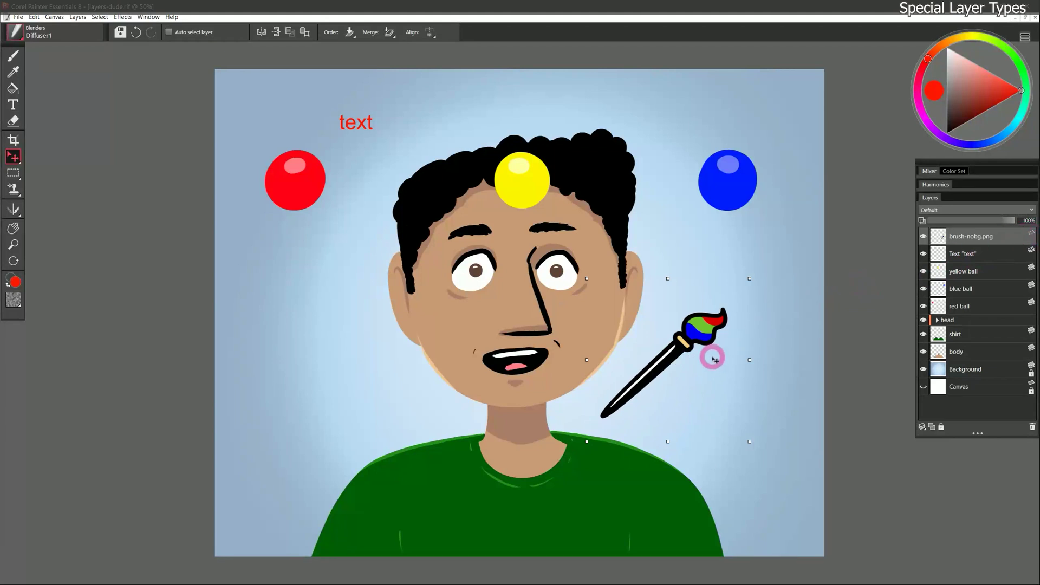
right_click(983, 243)
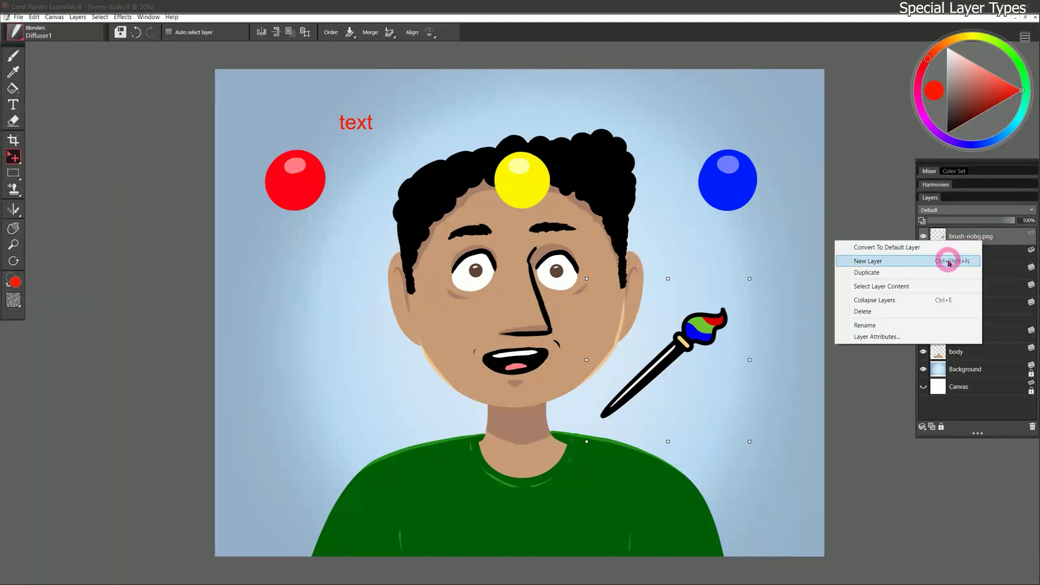
key("Escape")
left_click(970, 254)
left_click(172, 17)
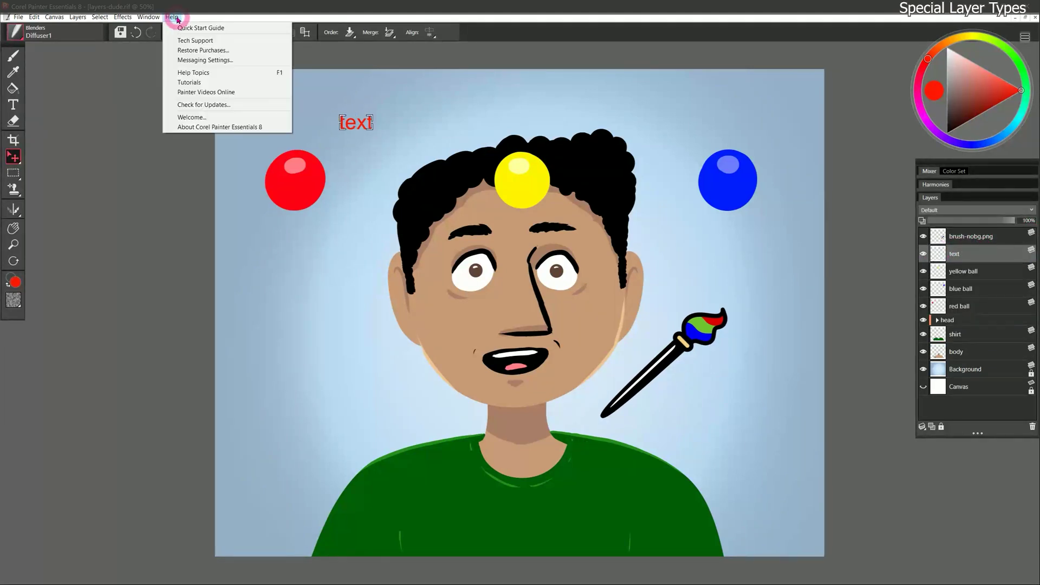
Step: Create a new document from the 18x24 template on the Welcome screen's Documents page
left_click(216, 118)
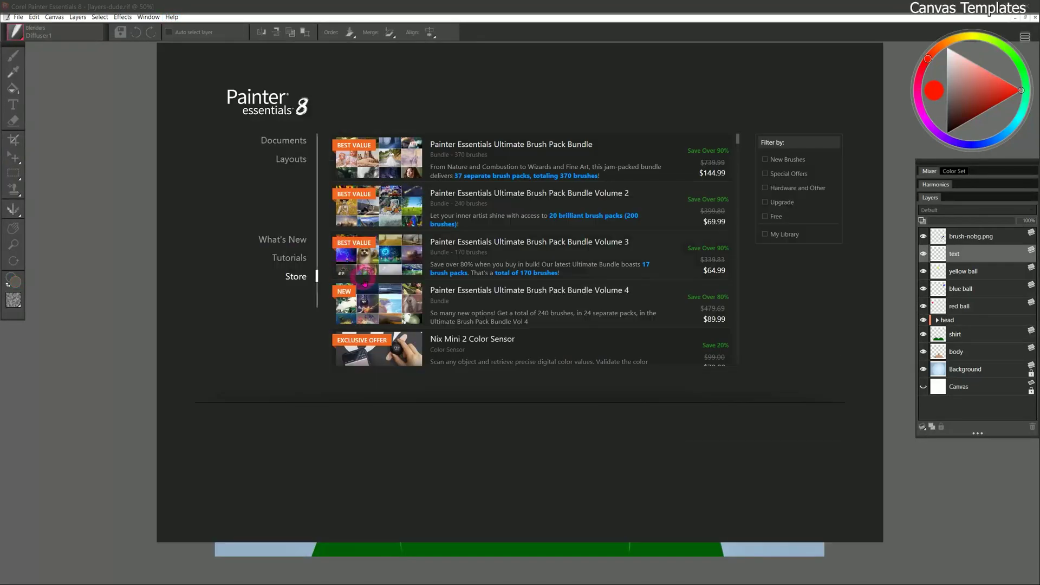
left_click(291, 148)
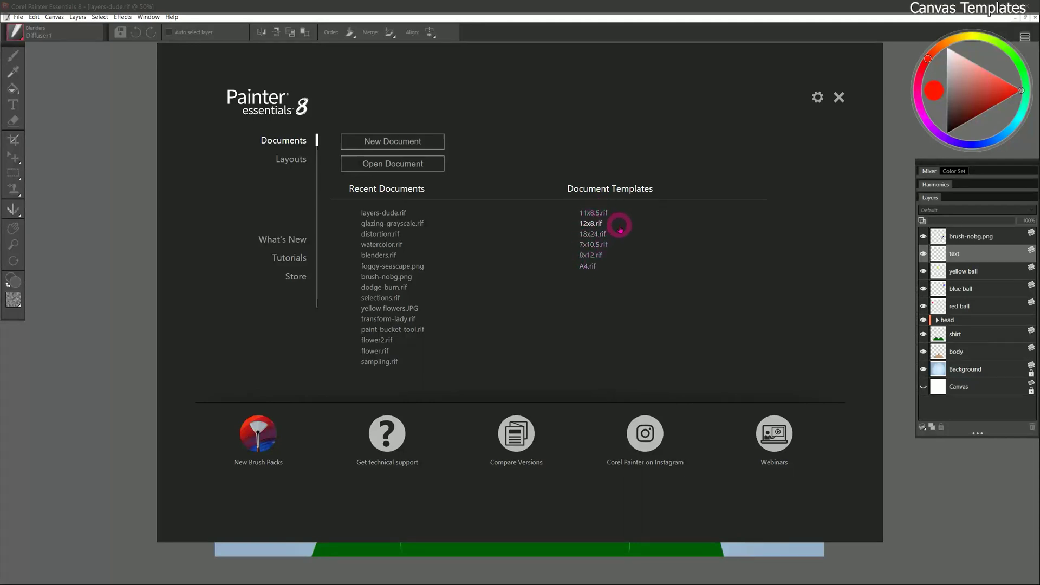
left_click(591, 234)
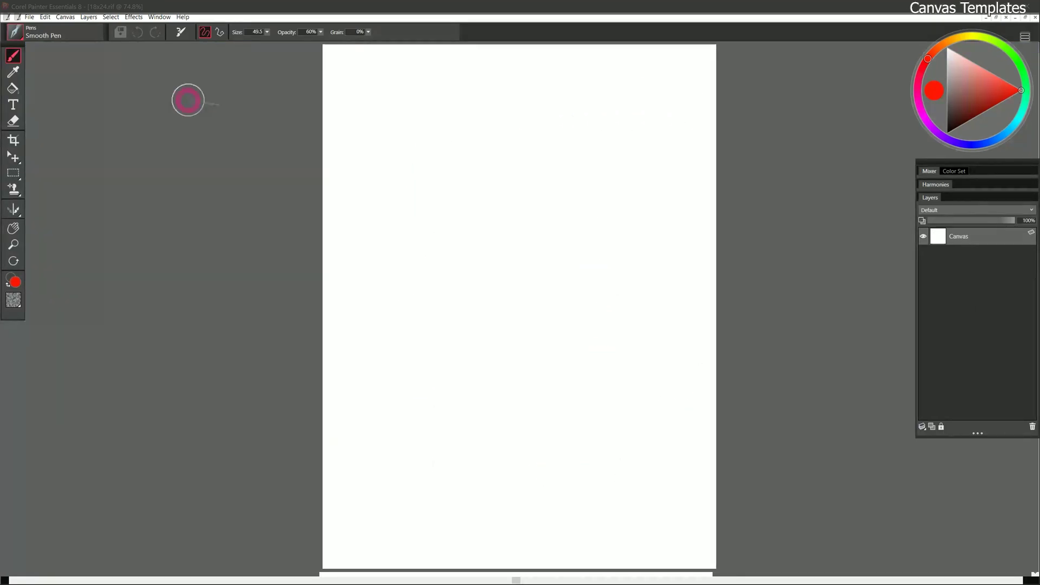
Step: Create another new document from the A4 template
left_click(182, 17)
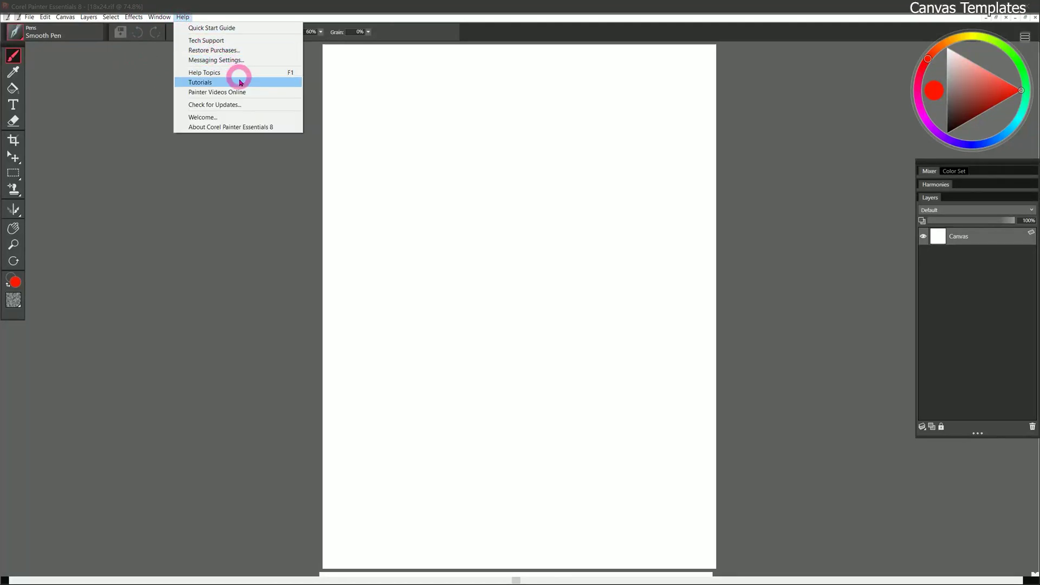
left_click(204, 117)
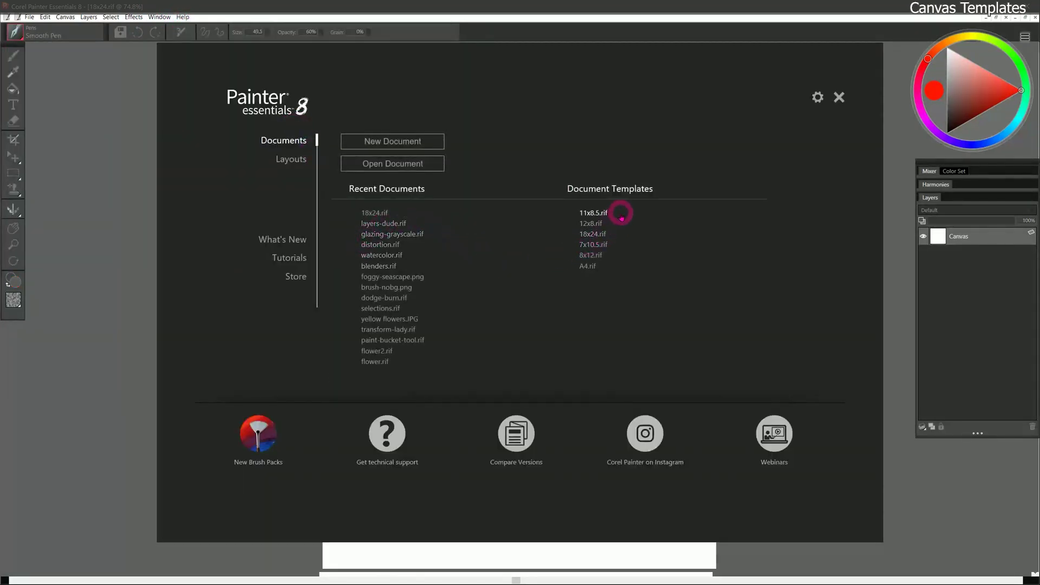
left_click(589, 266)
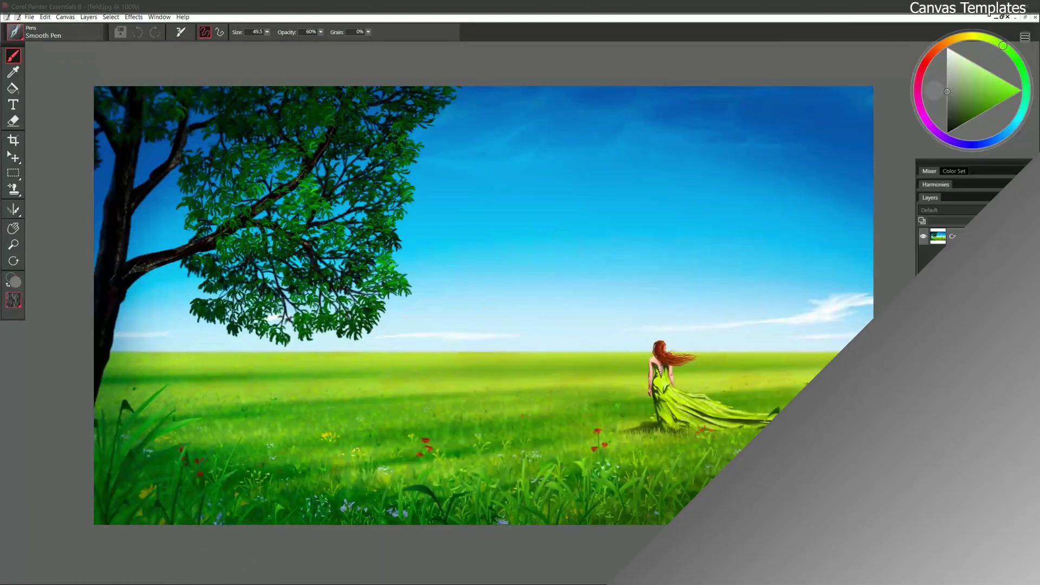
Step: Equalize the field picture with Auto Set, adjusting the white point and black point to 2.4%
left_click(134, 17)
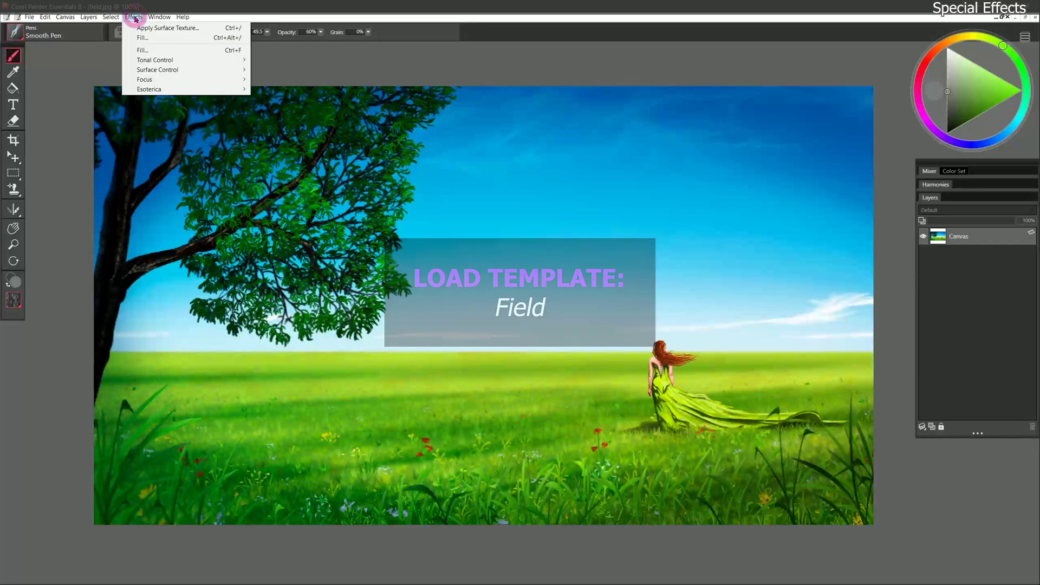
left_click(226, 59)
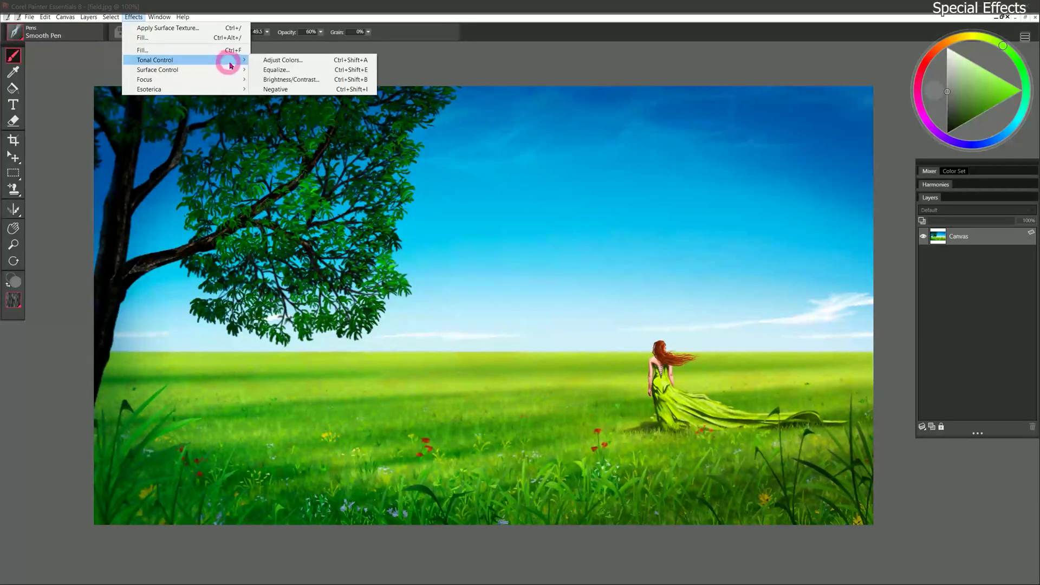
left_click(281, 70)
left_click(521, 343)
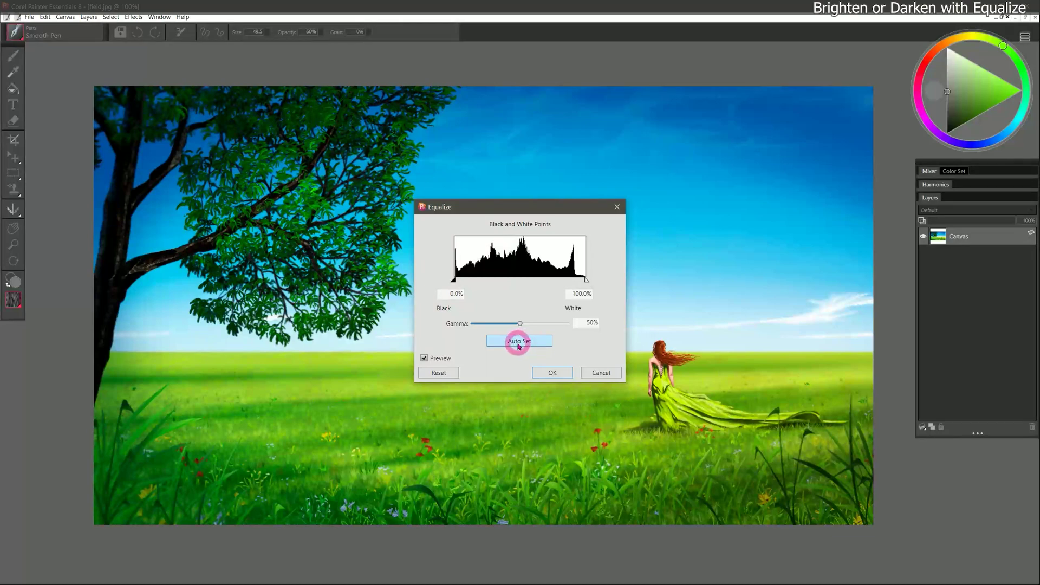
left_click(518, 377)
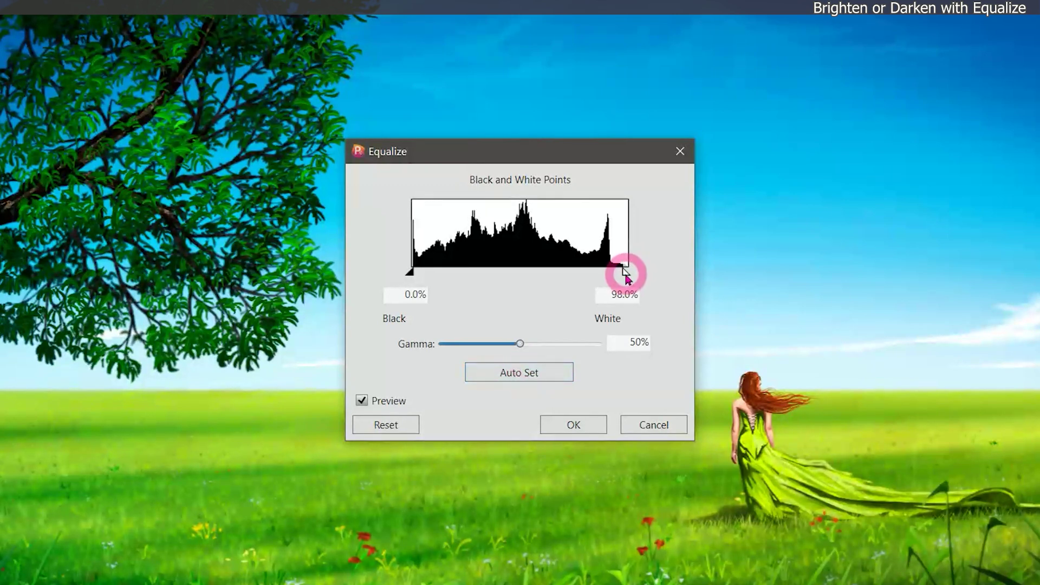
left_click_drag(626, 272, 616, 273)
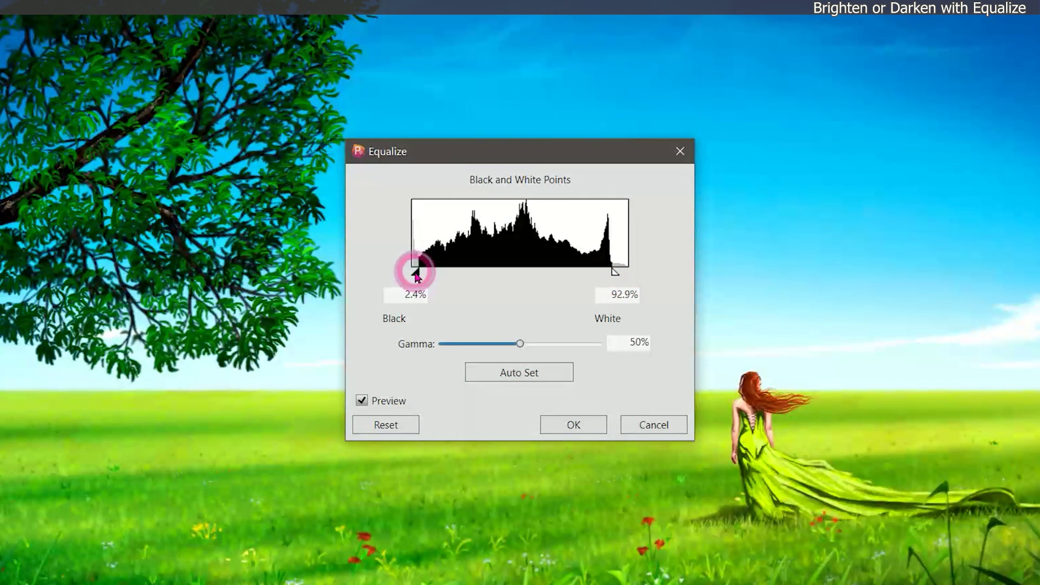
left_click_drag(416, 277, 421, 276)
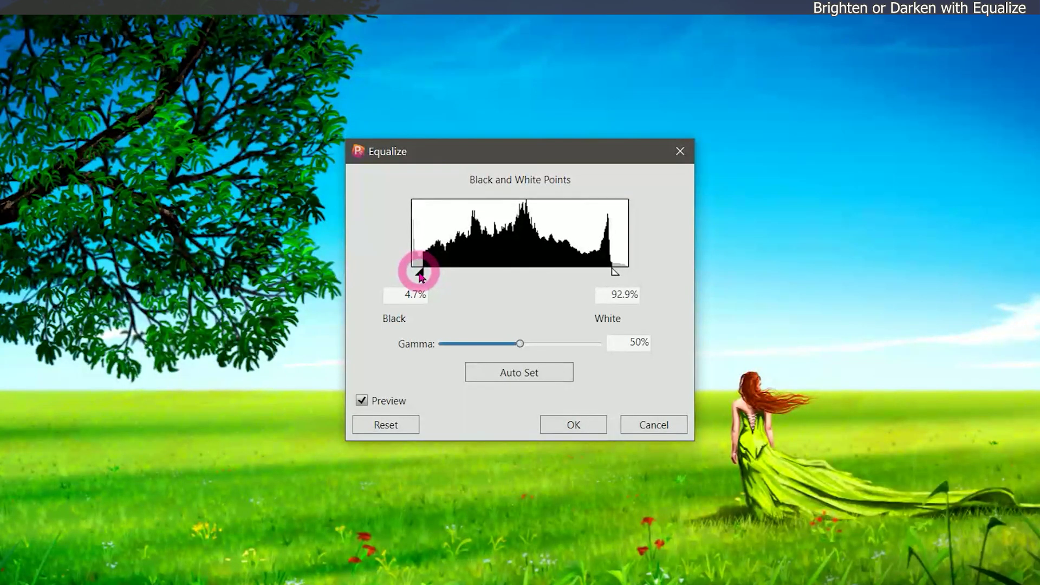
left_click_drag(421, 277, 413, 279)
left_click(617, 273)
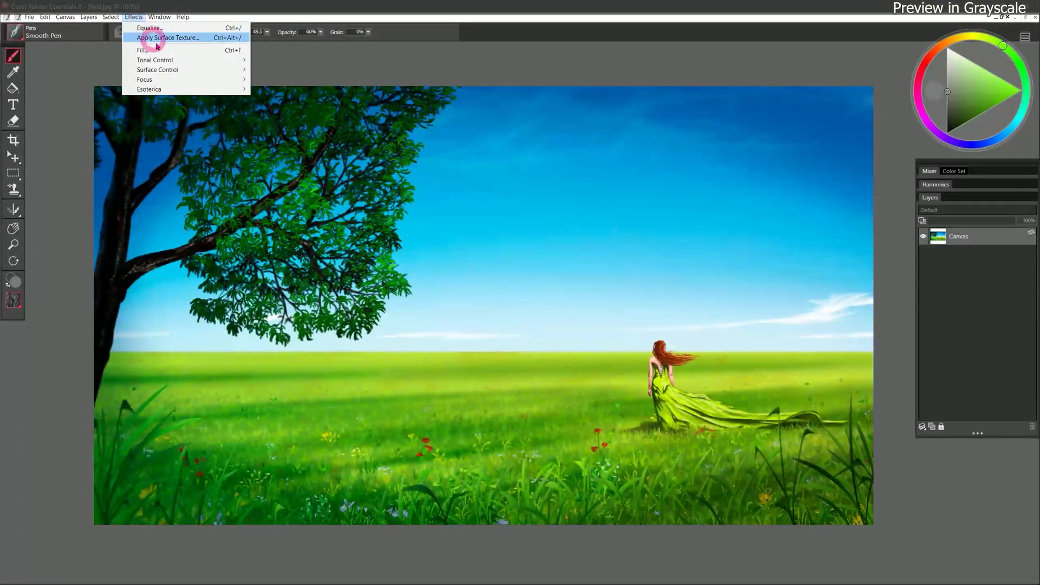
Step: Reset Adjust Colors and set Saturation to -139% for a grayscale preview
left_click(174, 60)
left_click(301, 62)
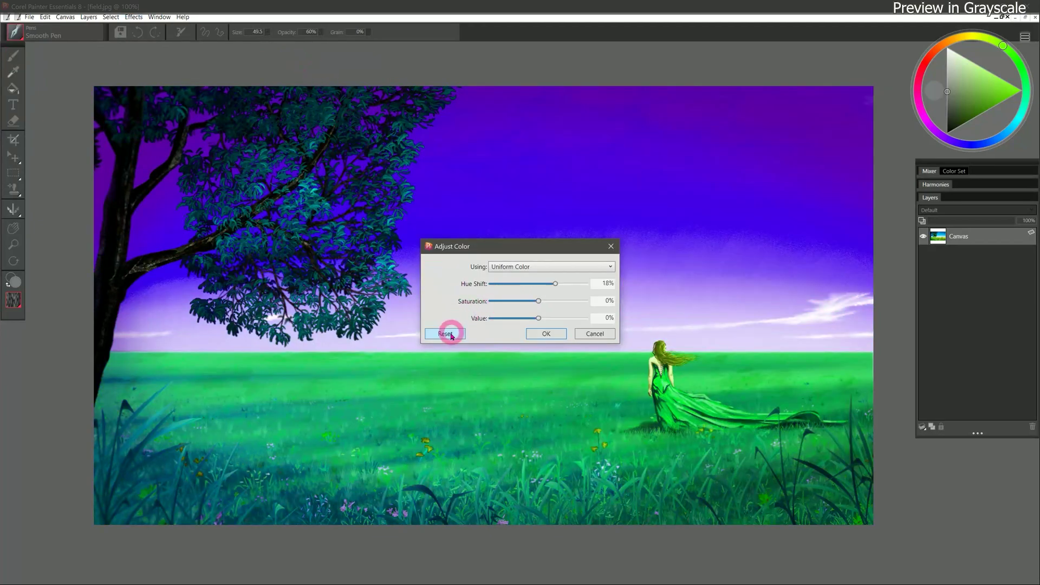
left_click(450, 332)
left_click_drag(538, 300, 472, 315)
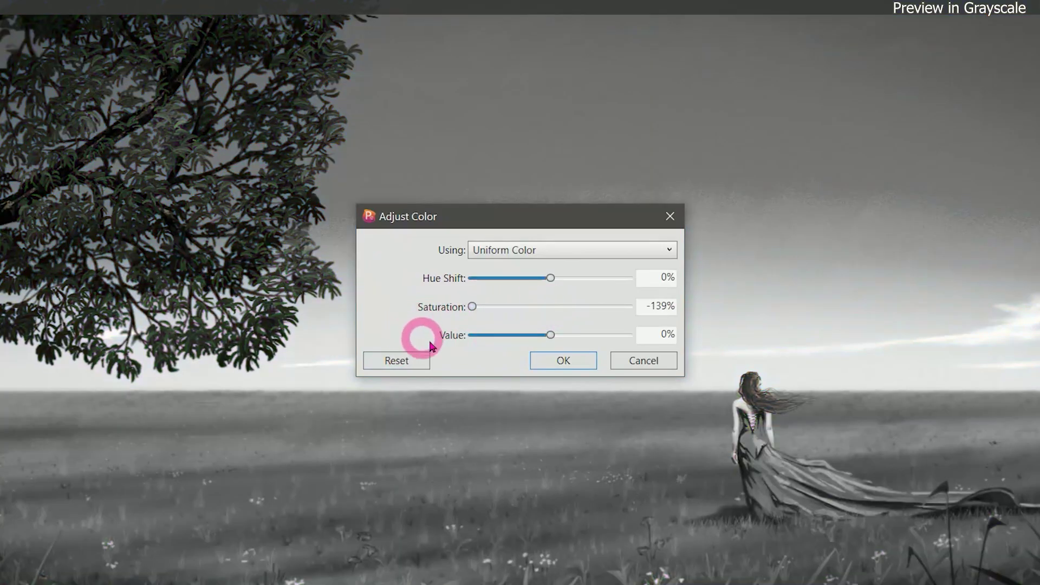
left_click(566, 359)
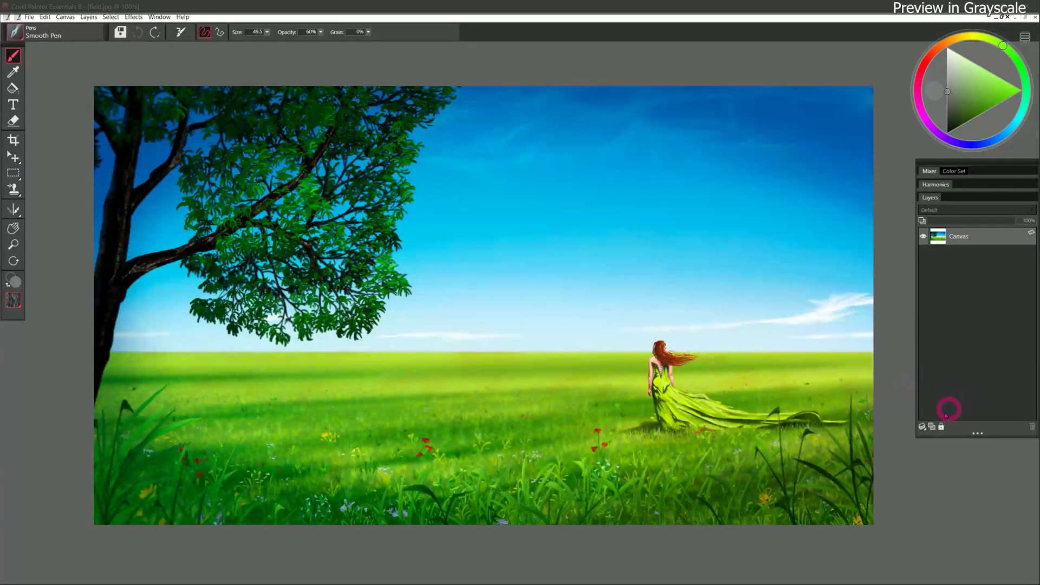
Step: Add a Colorize-mode layer filled with black, then hide it
left_click(922, 427)
left_click(959, 210)
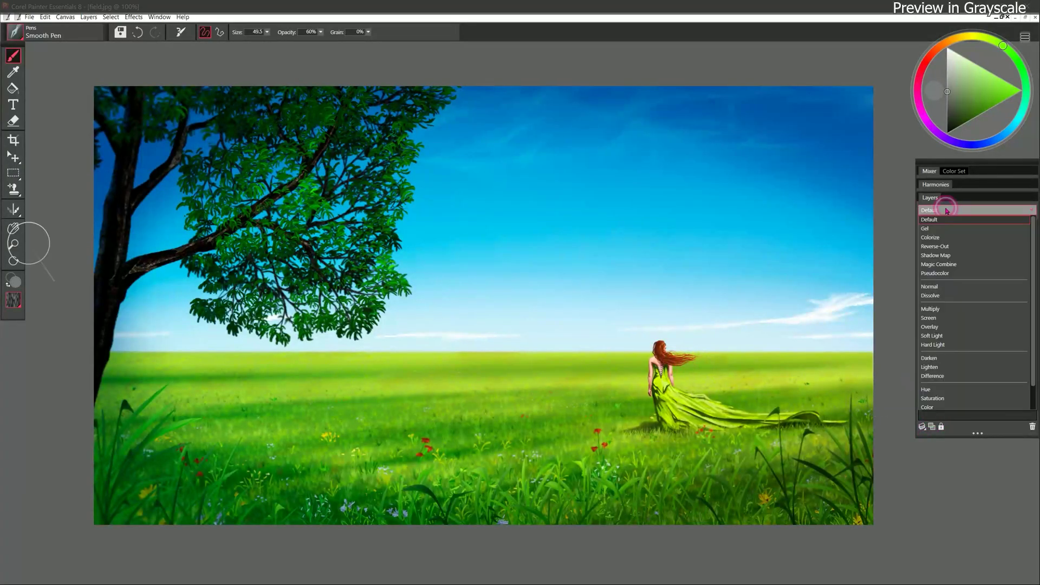
left_click(969, 239)
left_click(948, 131)
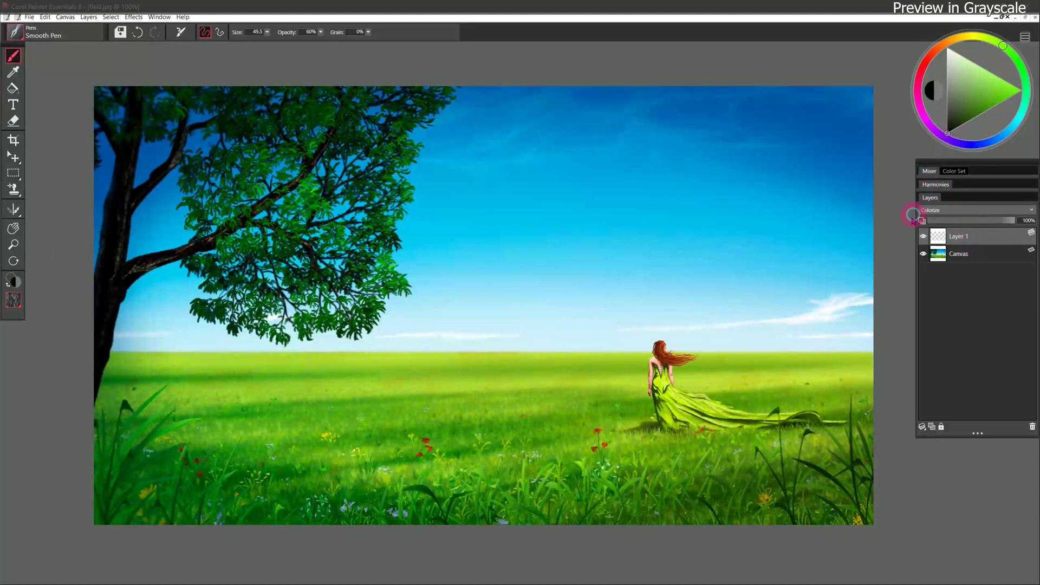
key("ctrl+f")
key("Return")
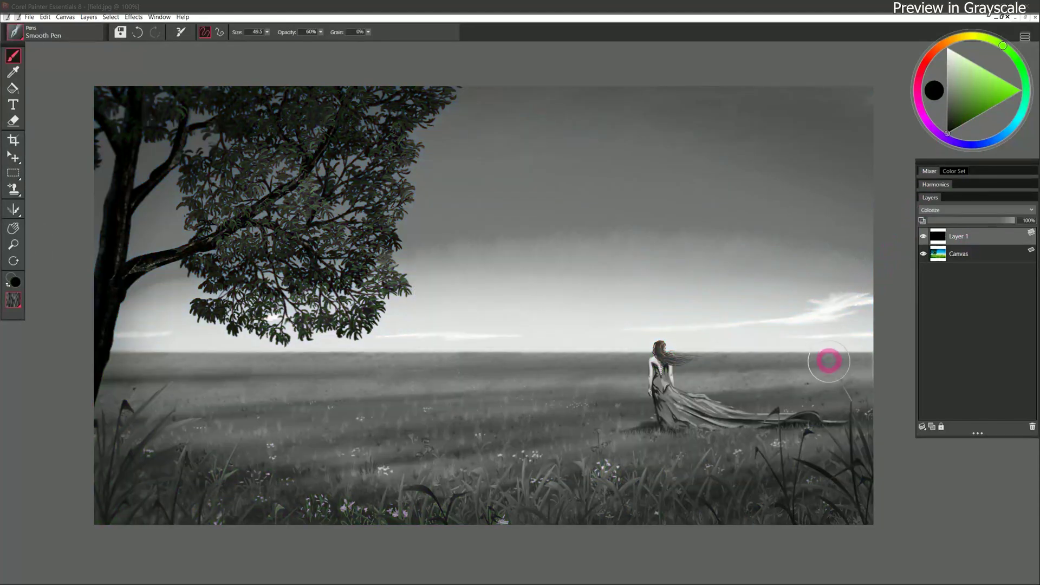
left_click(923, 236)
Step: Add a Color-mode layer filled with black
left_click(922, 427)
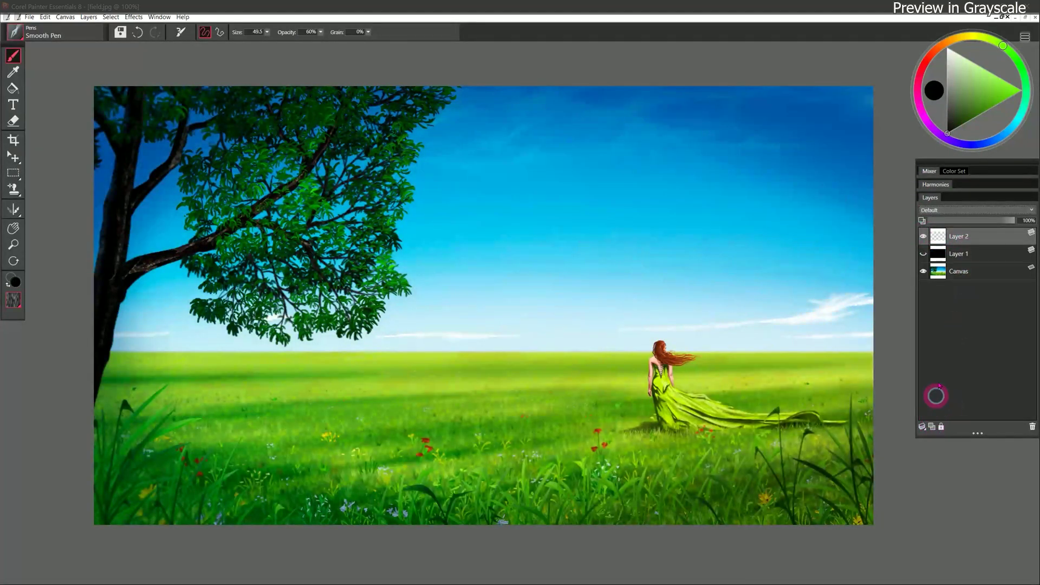
left_click(946, 211)
scroll(939, 393, "down", 3)
left_click(944, 380)
key("ctrl+f")
key("Return")
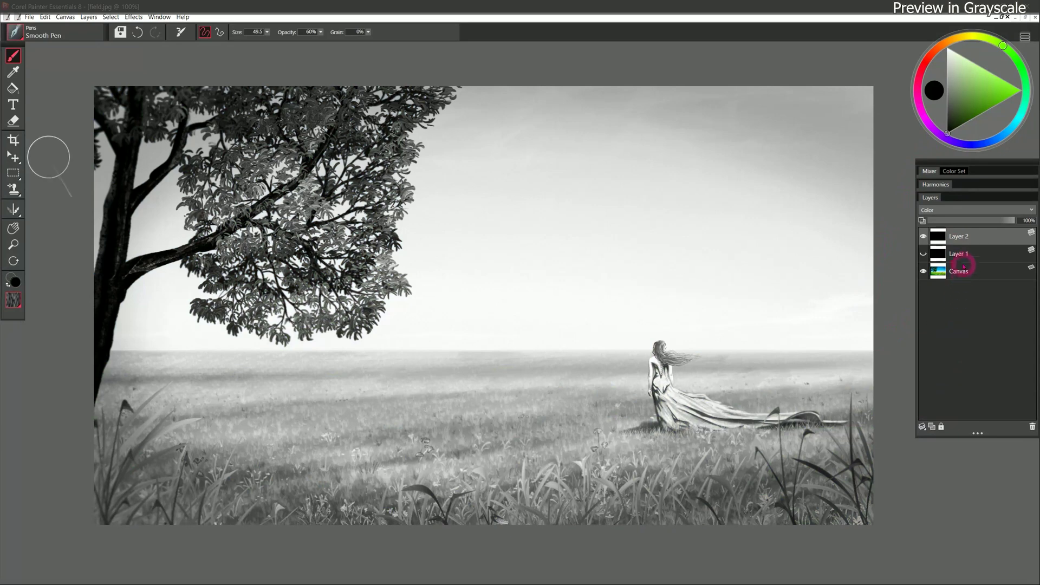
Step: Toggle the Color and Colorize layers to compare their grayscale previews
left_click(924, 237)
left_click(923, 254)
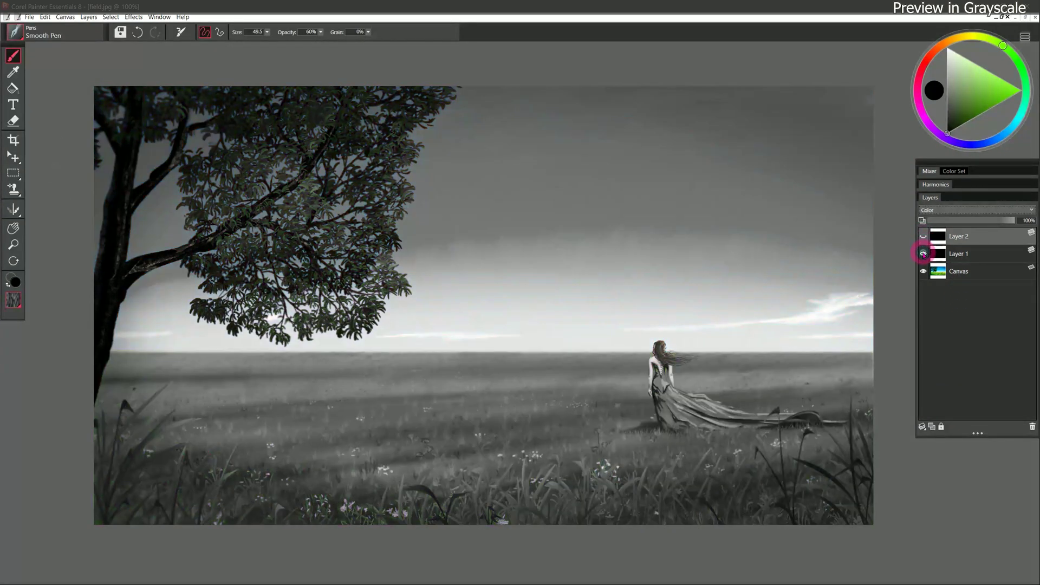
left_click(923, 253)
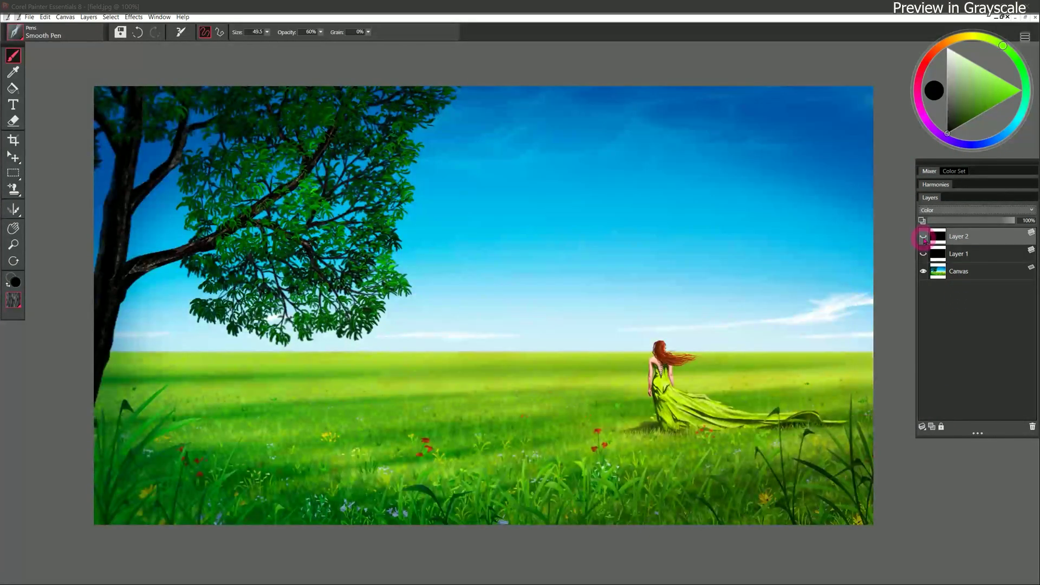
left_click(923, 237)
left_click(923, 237)
left_click(923, 253)
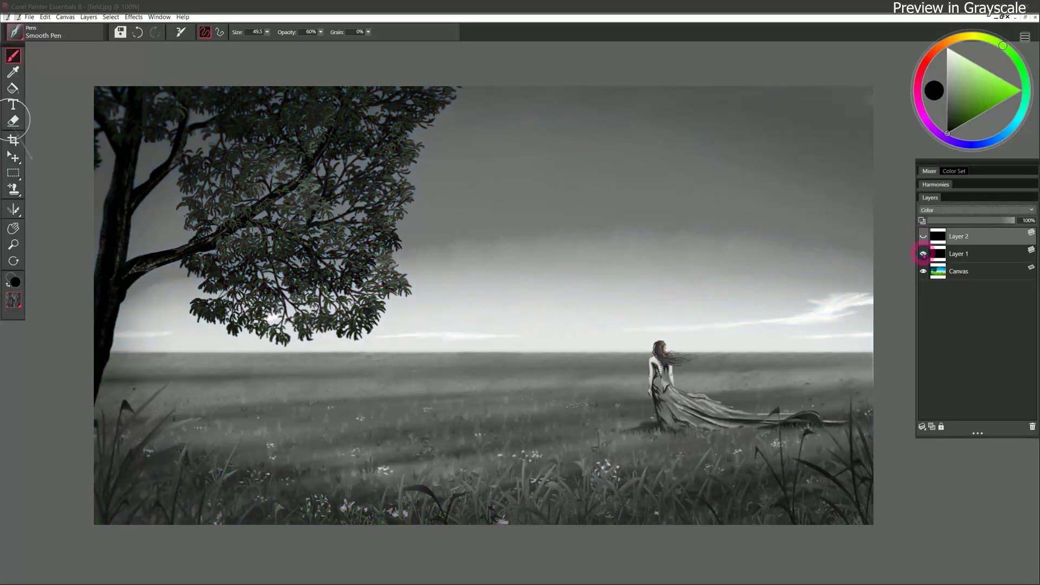
left_click(923, 254)
left_click(923, 254)
Step: Delete the two grayscale preview layers and add a new Overlay-mode layer
left_click(1032, 427)
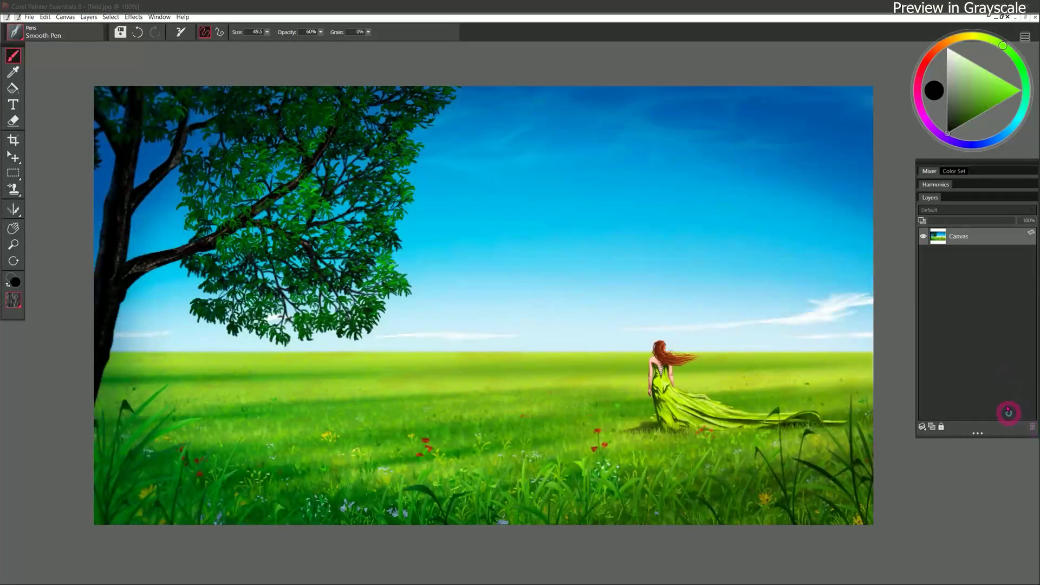
left_click(932, 426)
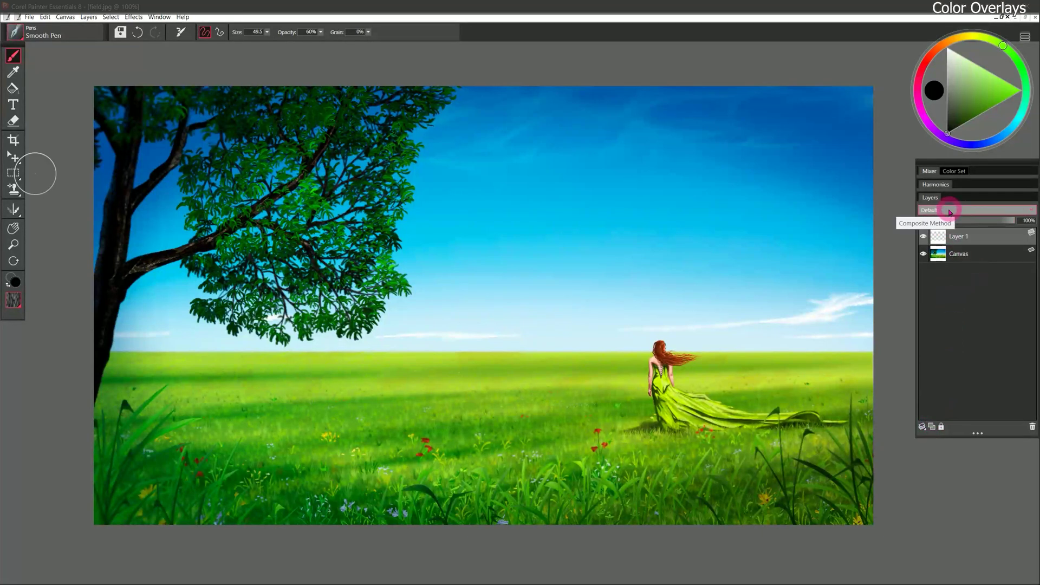
left_click(949, 211)
left_click(932, 327)
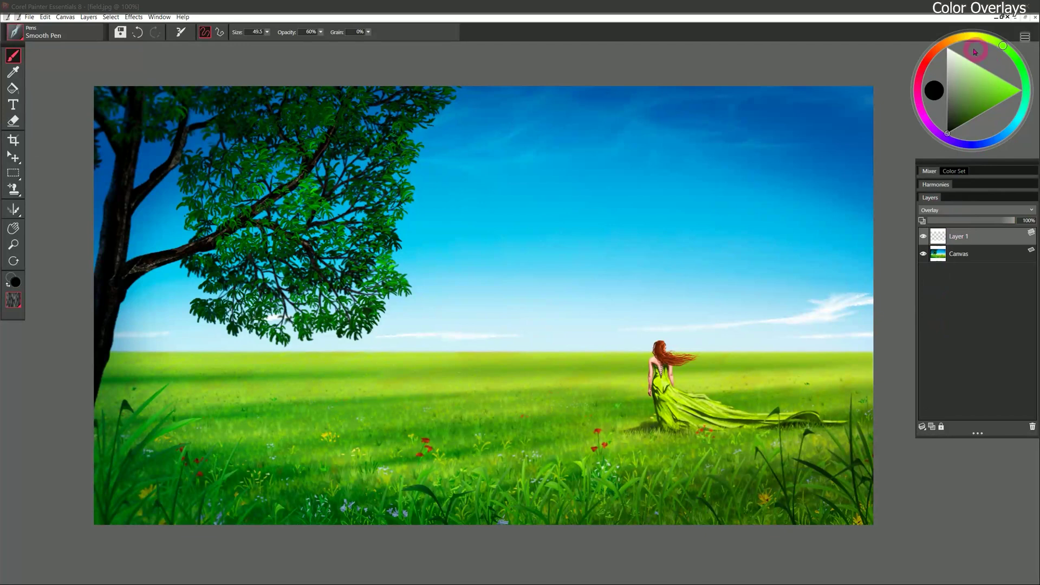
Step: Fill the Overlay layer with pink
left_click_drag(929, 63, 930, 81)
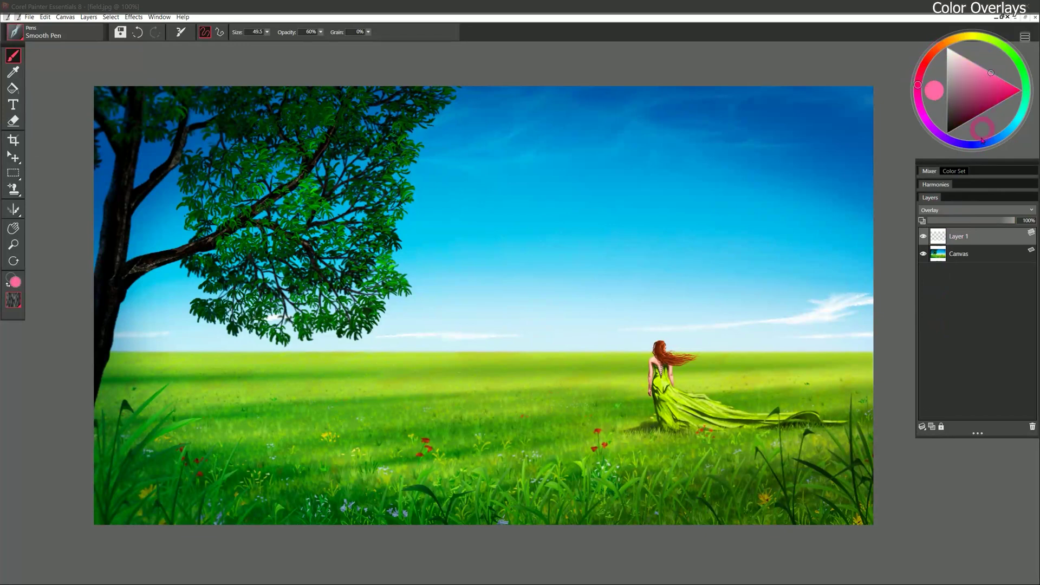
key("ctrl+f")
key("Return")
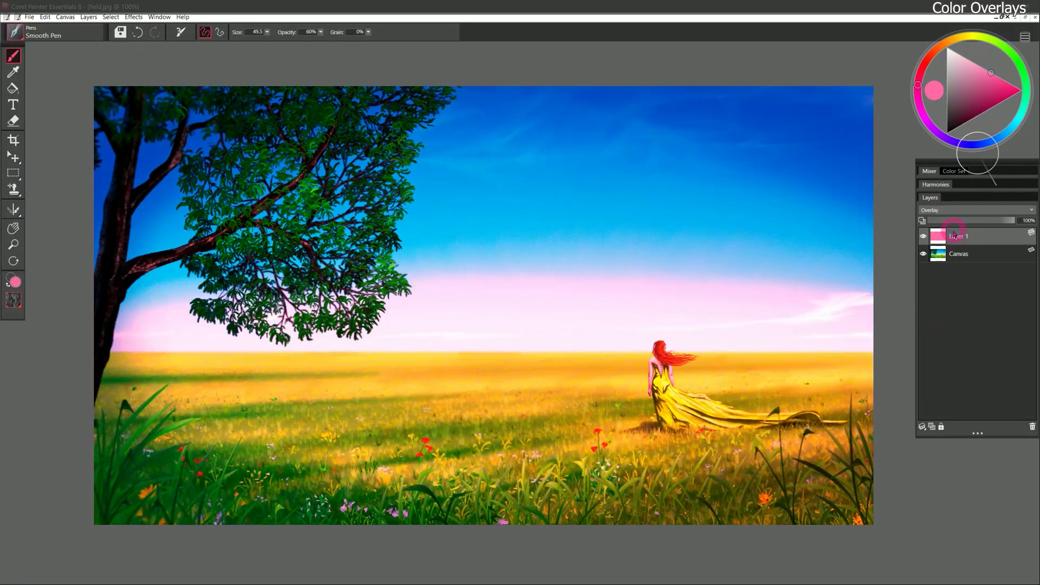
Step: Try dark green, blue and bright yellow as the Fill colour
left_click_drag(1014, 130, 1026, 86)
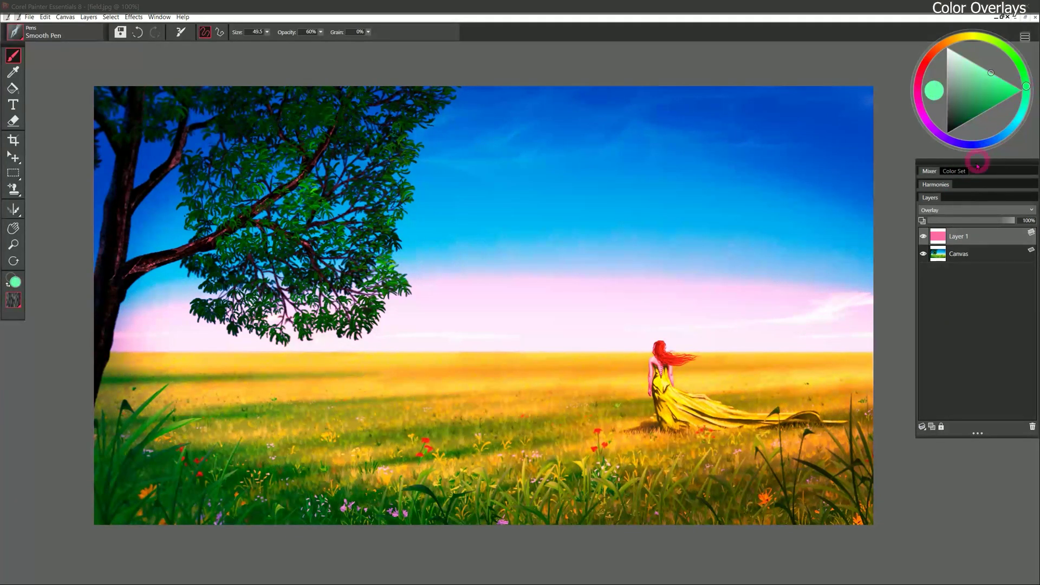
left_click(975, 102)
key("ctrl+f")
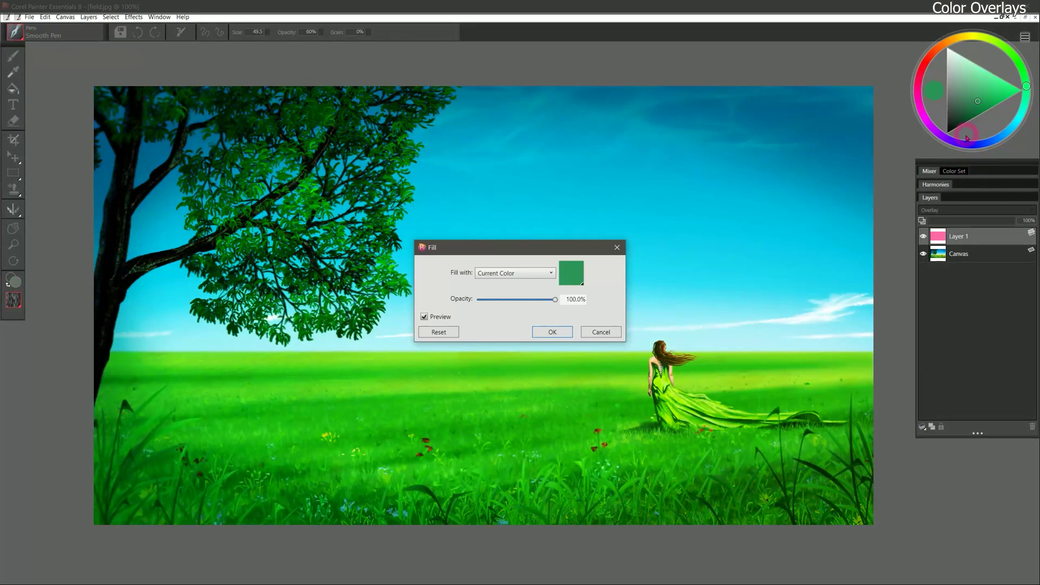
left_click(570, 272)
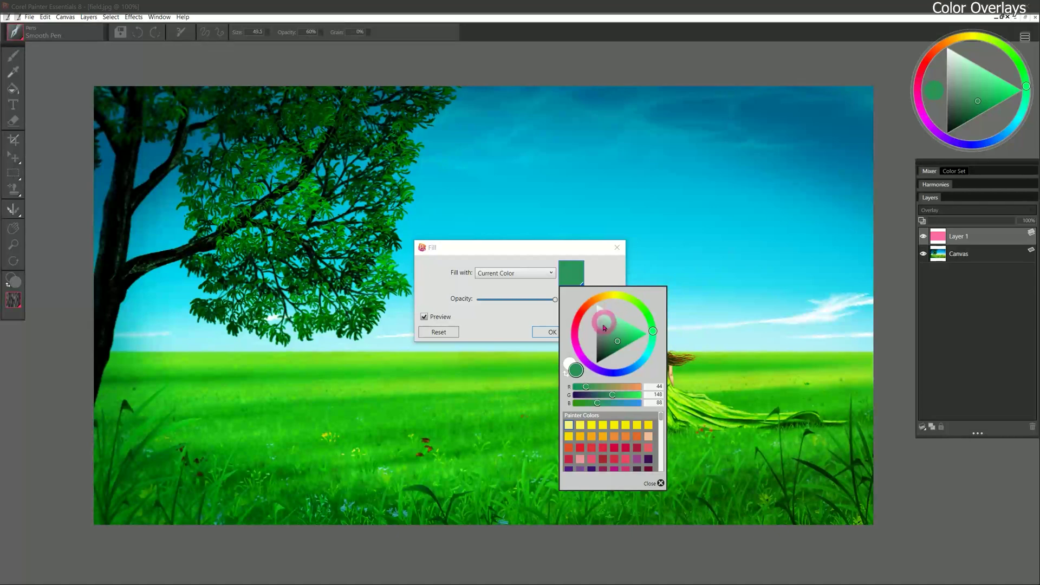
mouse_move(578, 335)
left_mouse_down()
mouse_move(591, 369)
mouse_move(616, 376)
mouse_move(647, 362)
mouse_move(647, 315)
mouse_move(618, 296)
mouse_move(596, 302)
mouse_move(607, 296)
left_mouse_up()
left_click(625, 334)
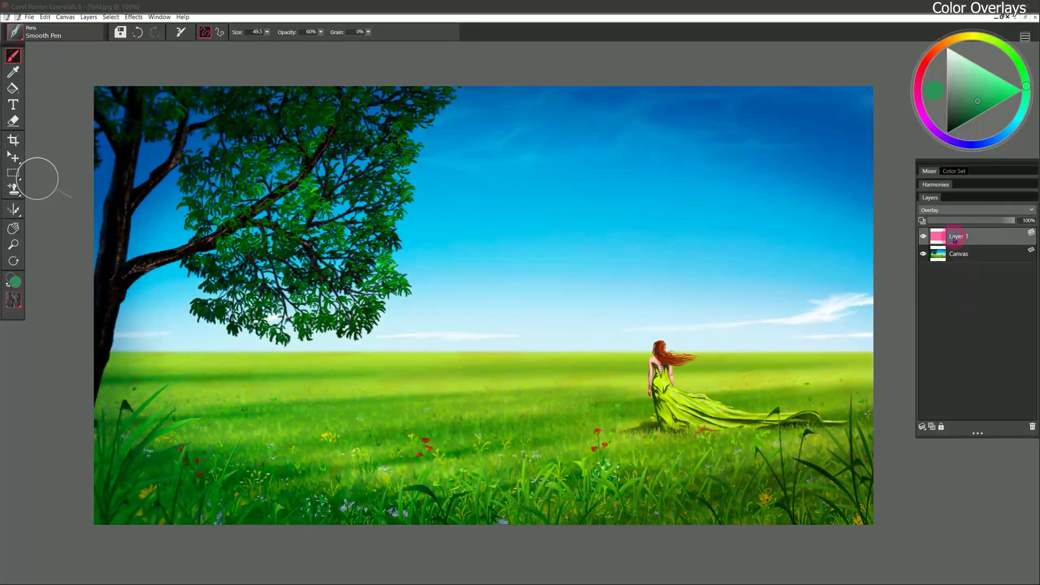
Step: Clear the Overlay layer and pick the Digital Soft Pressure airbrush at about 508 radius
key("Delete")
left_click(15, 32)
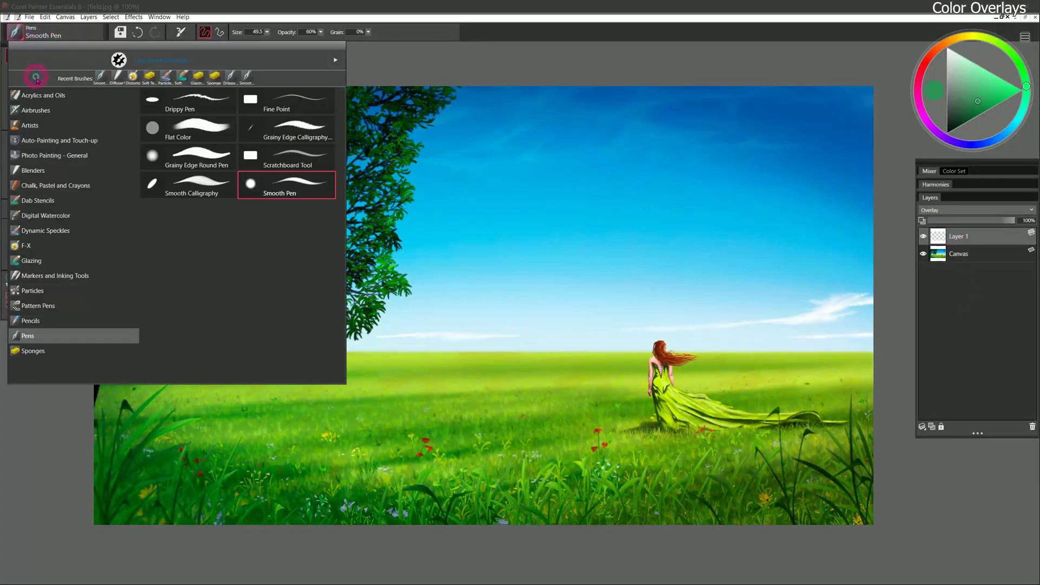
left_click(48, 113)
left_click(215, 131)
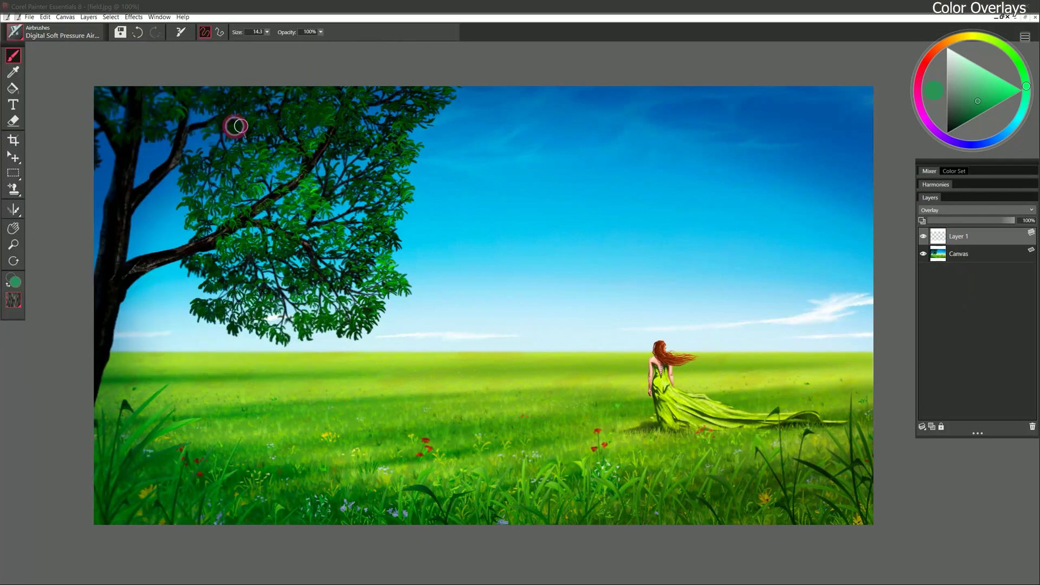
left_click_drag(523, 258, 625, 435)
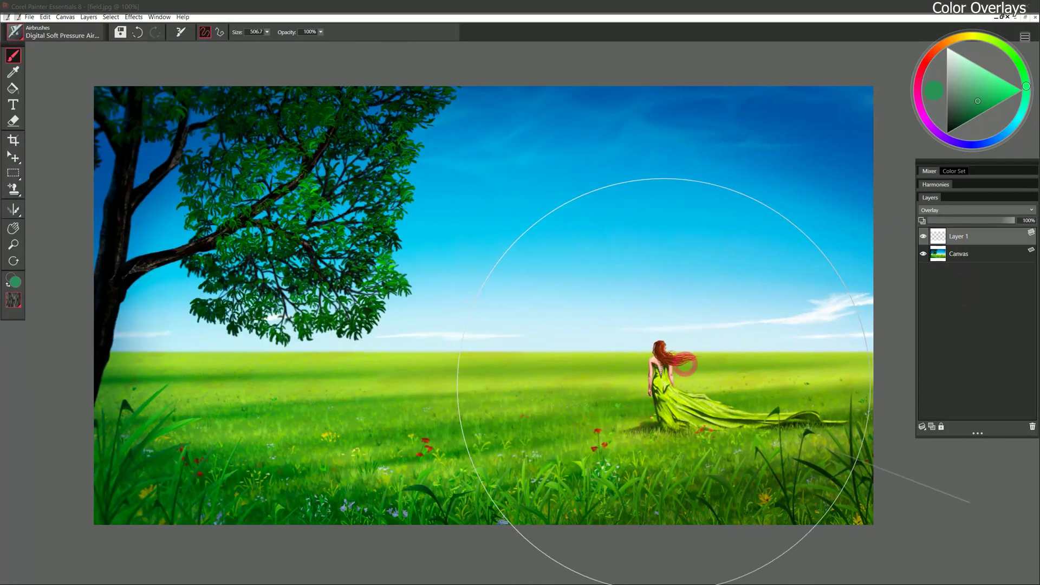
Step: Airbrush warm orange over the field and cool blue over the tree
left_click(943, 49)
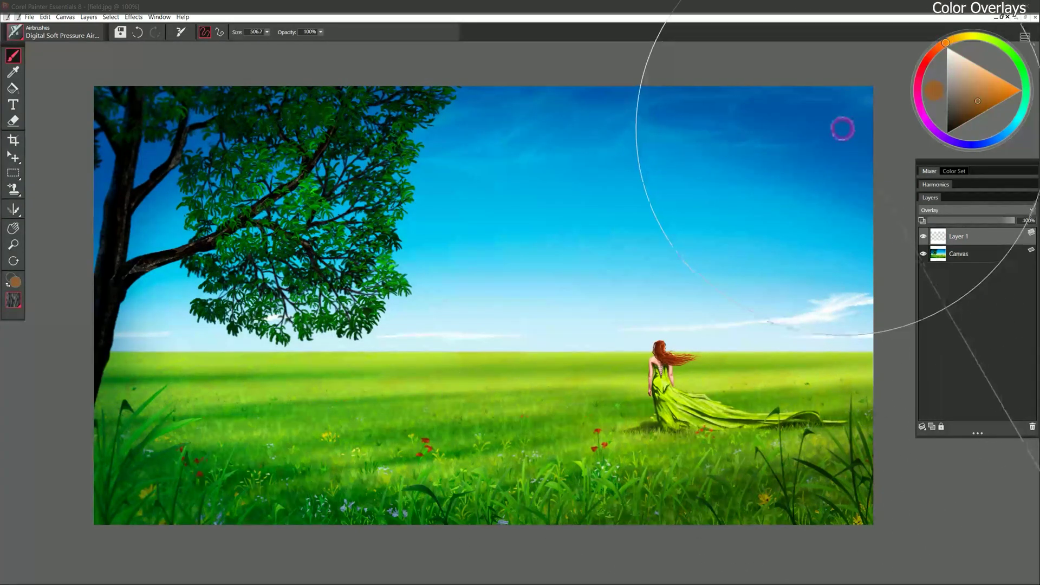
left_click_drag(732, 448, 520, 418)
left_click(992, 144)
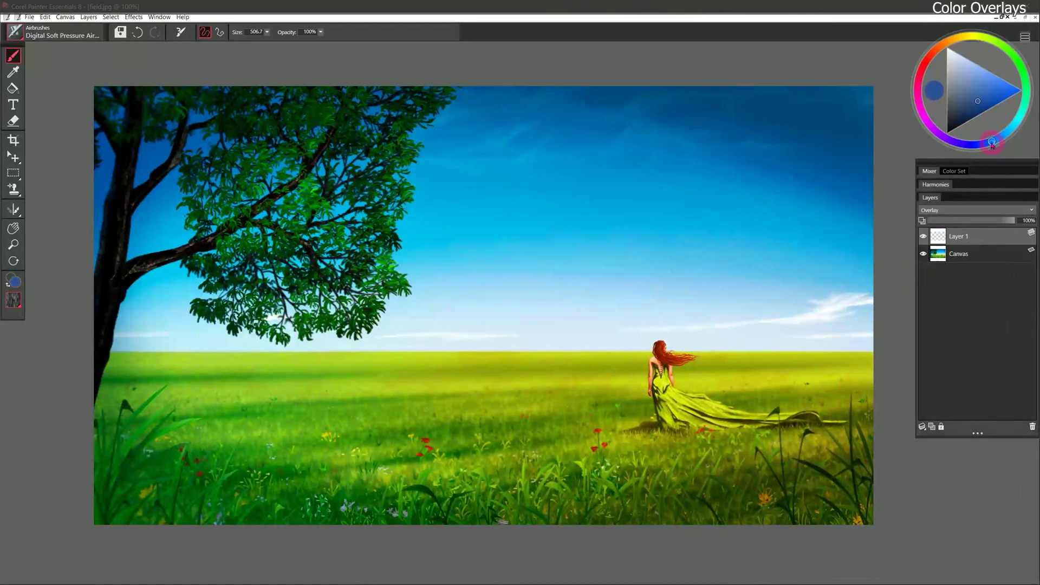
mouse_move(286, 527)
left_mouse_down()
mouse_move(139, 318)
mouse_move(418, 516)
mouse_move(544, 549)
left_mouse_up()
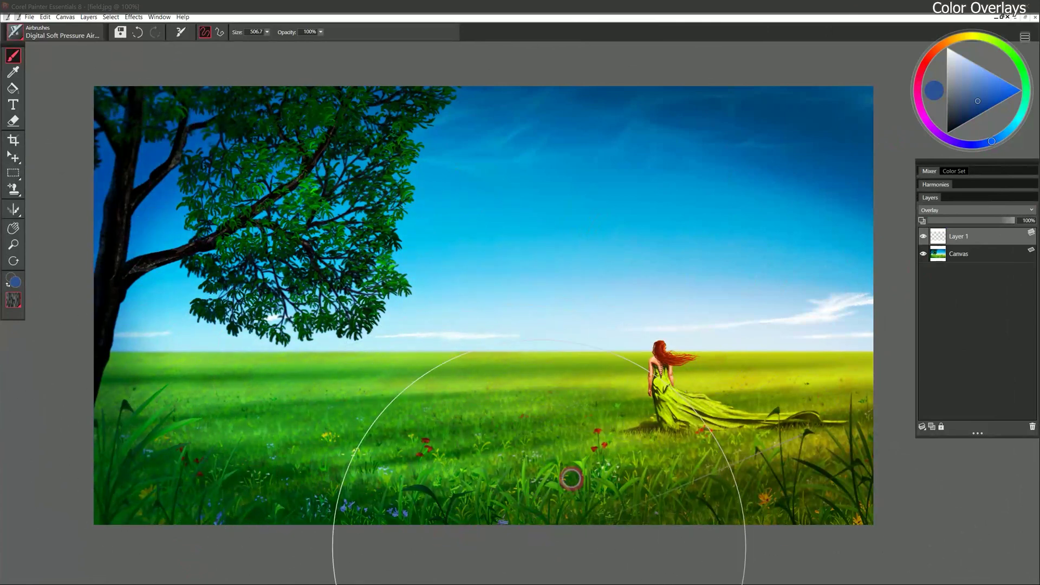
Step: Toggle the overlay layer's visibility repeatedly to compare with the original
left_click(923, 236)
left_click(924, 236)
left_click(924, 237)
left_click(924, 237)
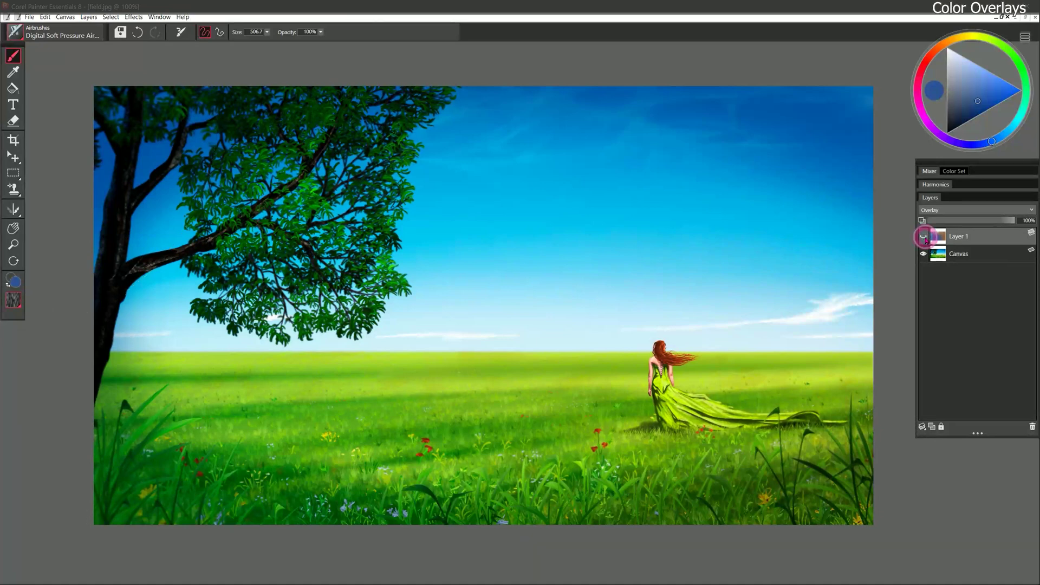
left_click(923, 236)
left_click(923, 237)
left_click(923, 237)
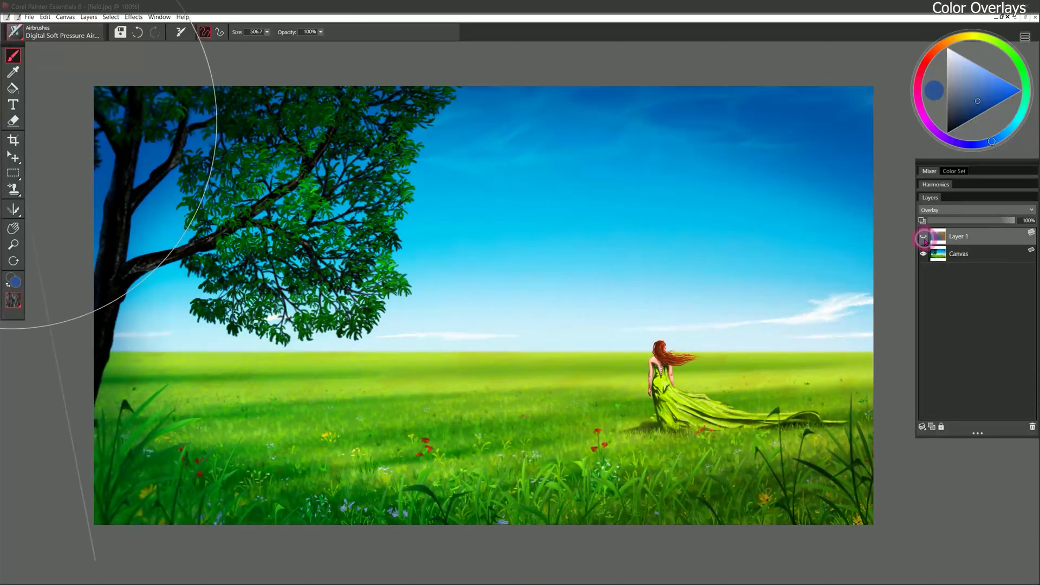
left_click(924, 237)
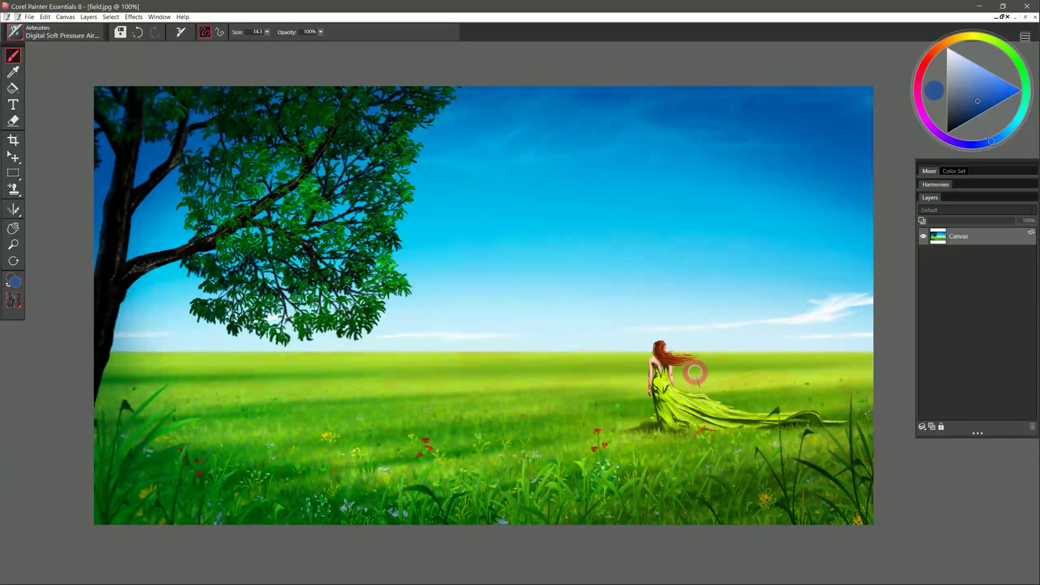